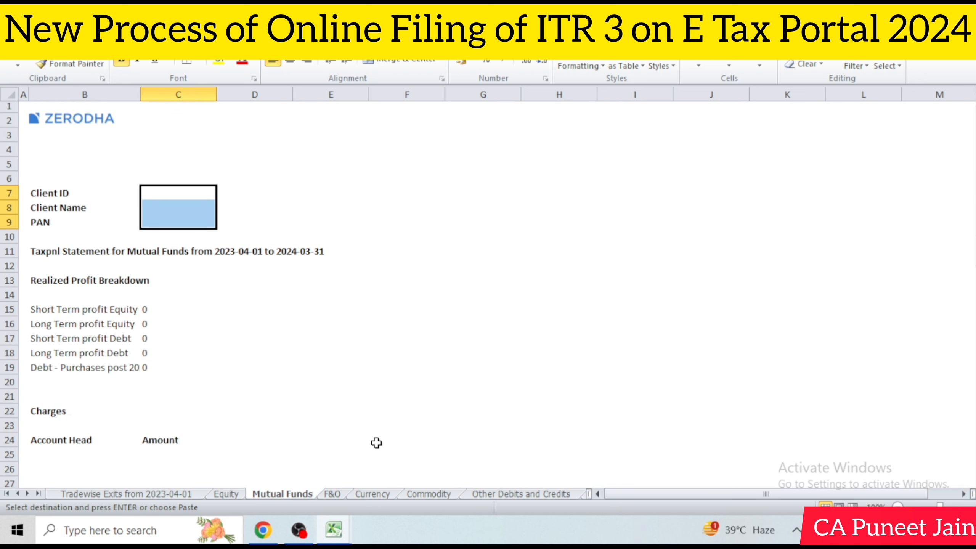
- Review the F&O, Currency, Commodity, Other Debits and Credits, Mutual Funds and Equity sheets of the Zerodha tax P&L workbook
{"action": "left_click", "coordinate": [332, 493]}
{"action": "left_click", "coordinate": [373, 495]}
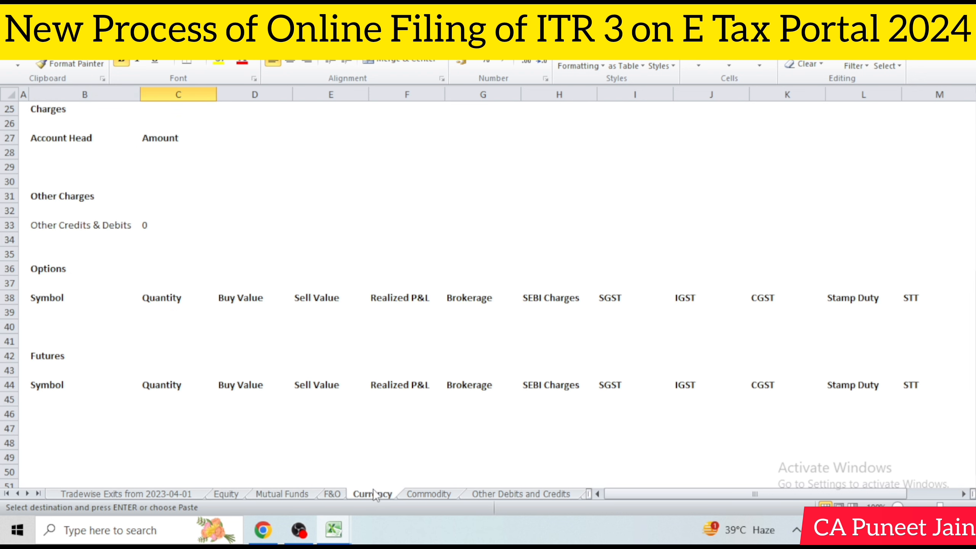
{"action": "left_click", "coordinate": [427, 494]}
{"action": "left_click", "coordinate": [515, 494]}
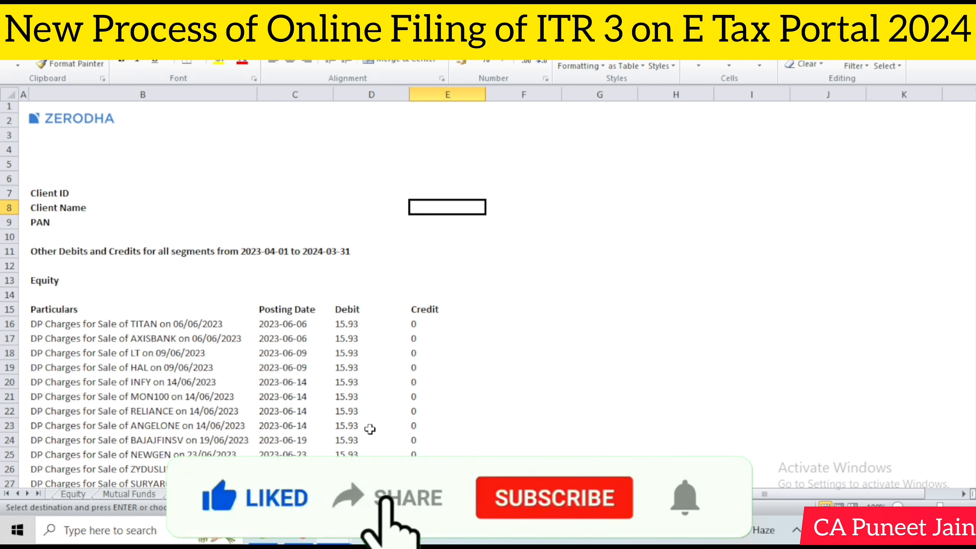
{"action": "left_click", "coordinate": [133, 494]}
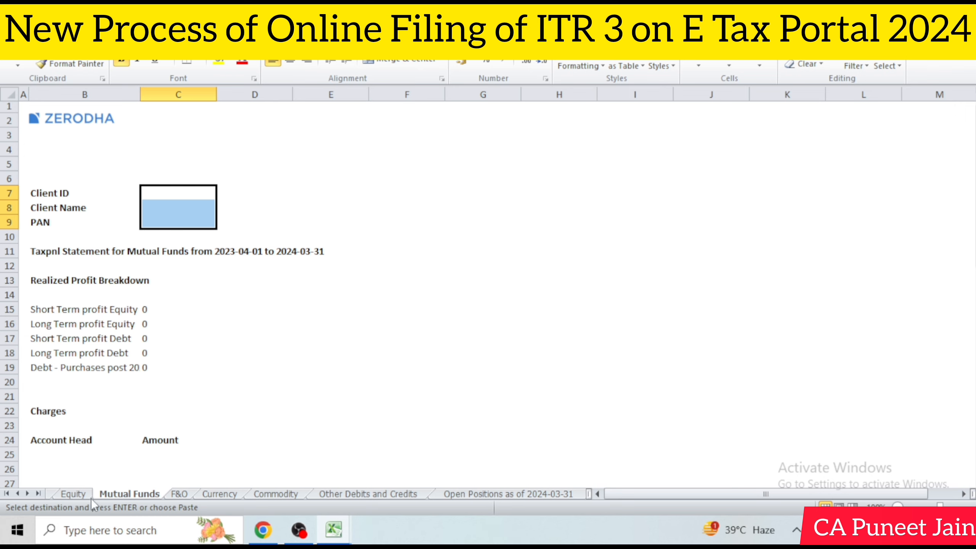
{"action": "left_click", "coordinate": [72, 494]}
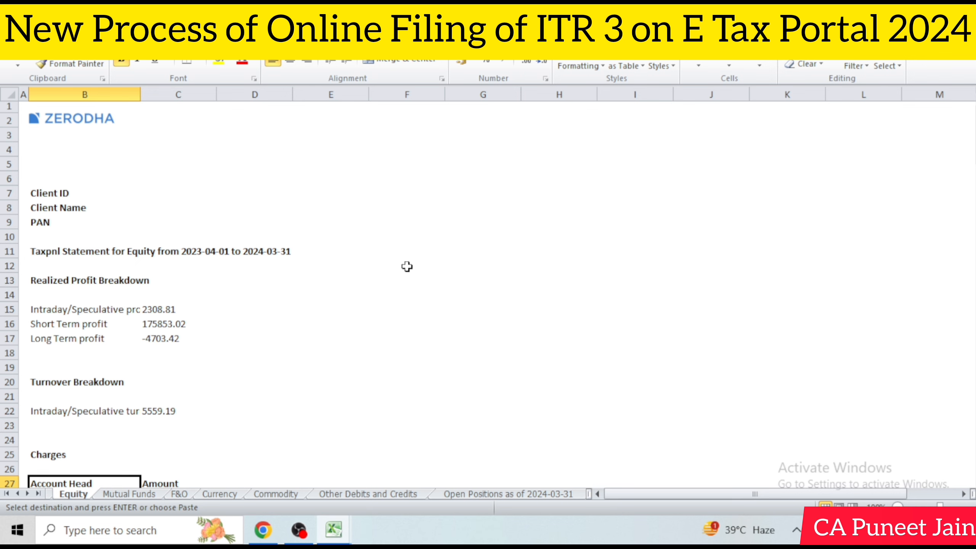
- Switch to the e-Filing portal in Chrome and select all available schedules in the Income category
{"action": "left_click", "coordinate": [263, 530]}
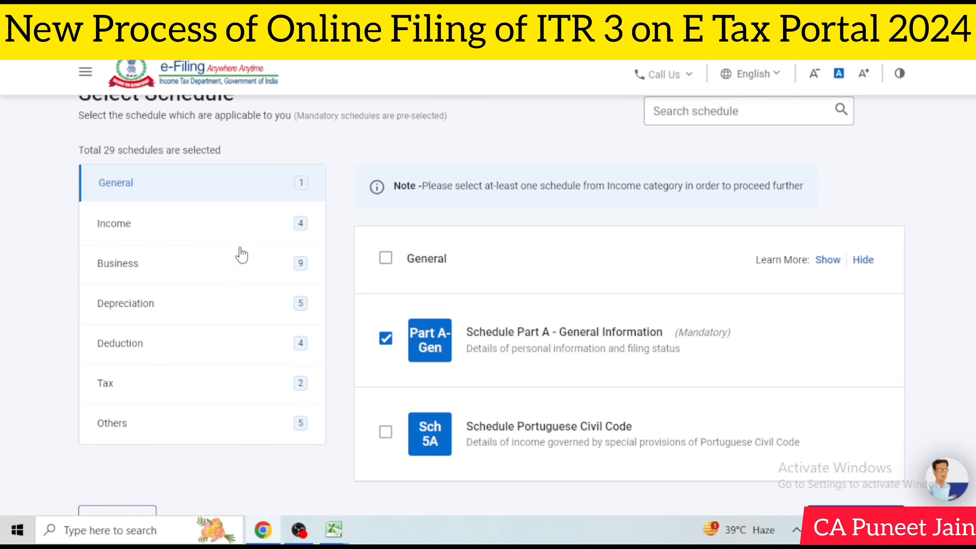
{"action": "left_click", "coordinate": [245, 222]}
{"action": "scroll", "coordinate": [473, 286], "scroll_direction": "down", "scroll_amount": 5}
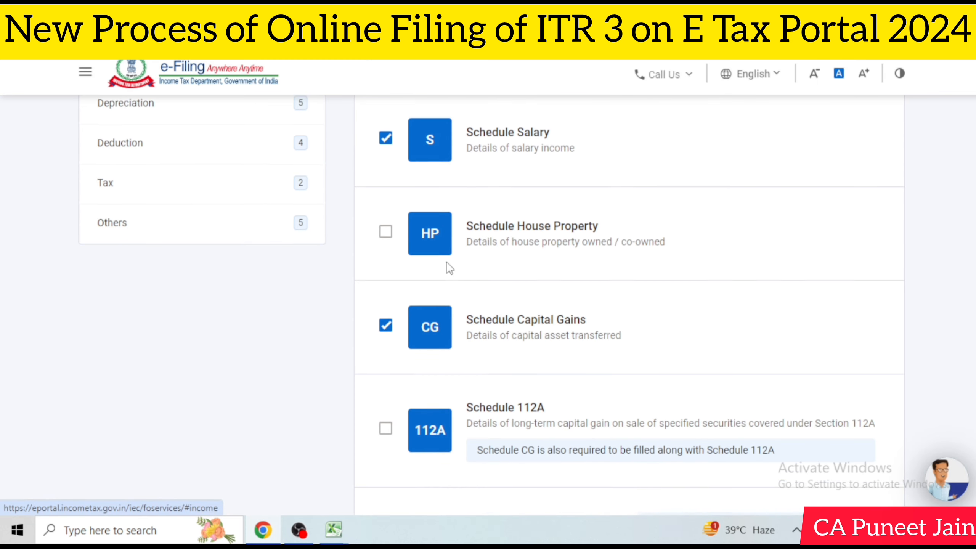
{"action": "scroll", "coordinate": [447, 266], "scroll_direction": "up", "scroll_amount": 5}
{"action": "left_click", "coordinate": [386, 258]}
{"action": "scroll", "coordinate": [346, 265], "scroll_direction": "down", "scroll_amount": 2}
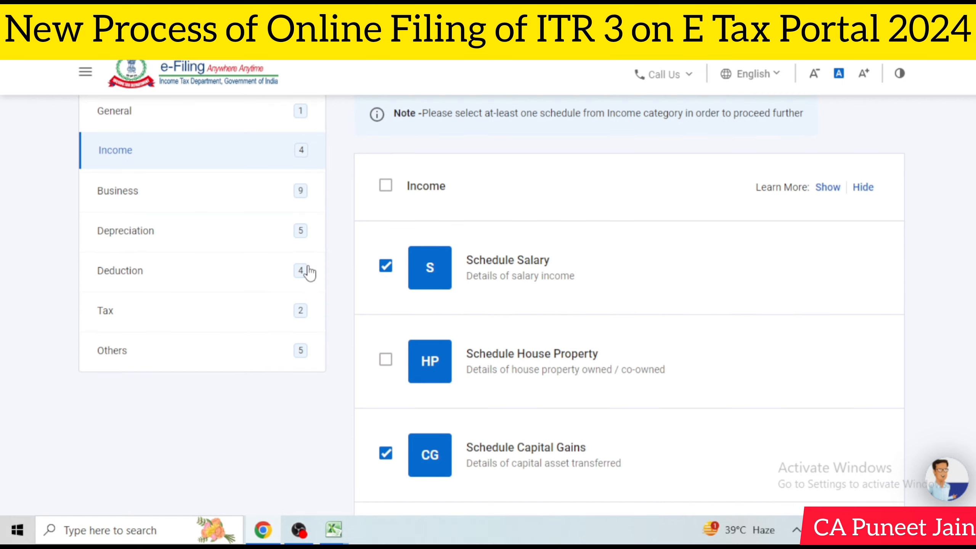
- Review the schedules selected in the Business and Depreciation categories
{"action": "left_click", "coordinate": [286, 200]}
{"action": "scroll", "coordinate": [439, 207], "scroll_direction": "down", "scroll_amount": 4}
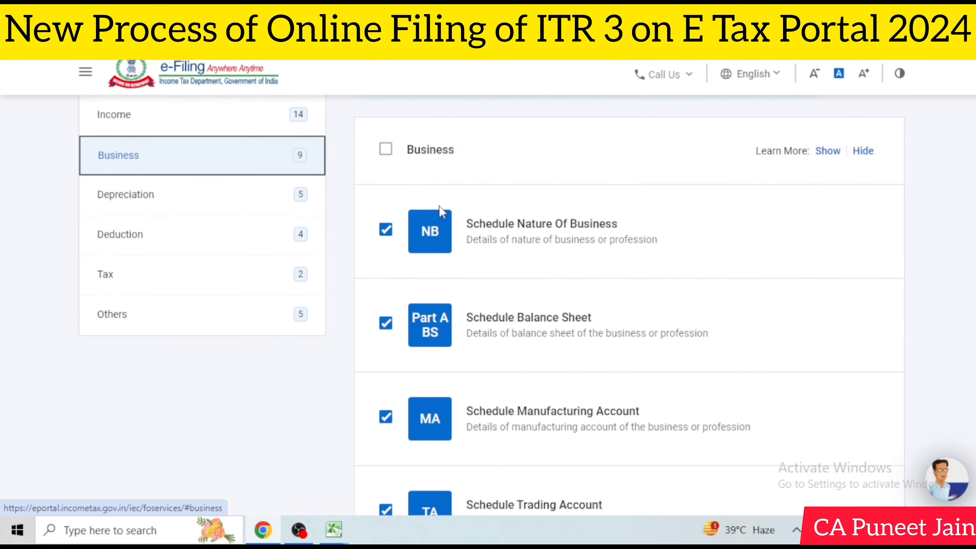
{"action": "scroll", "coordinate": [440, 207], "scroll_direction": "up", "scroll_amount": 4}
{"action": "left_click", "coordinate": [241, 233]}
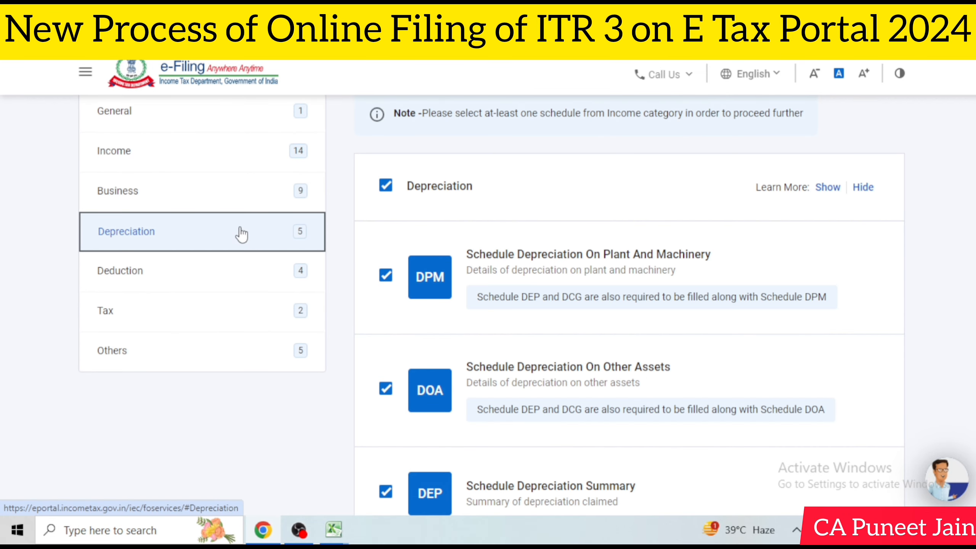
{"action": "scroll", "coordinate": [582, 244], "scroll_direction": "down", "scroll_amount": 3}
{"action": "scroll", "coordinate": [224, 170], "scroll_direction": "up", "scroll_amount": 3}
- Select all available schedules in the Deduction and Tax categories
{"action": "left_click", "coordinate": [208, 272]}
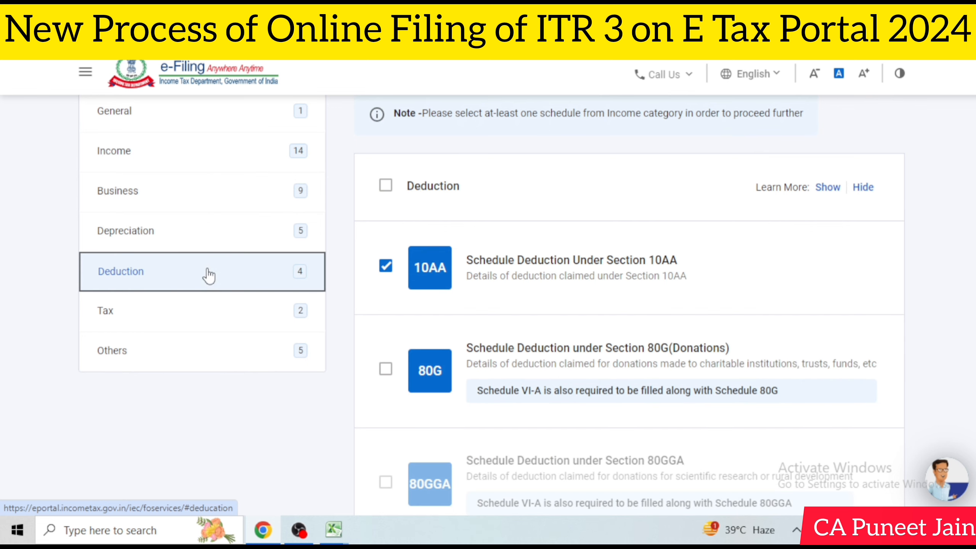
{"action": "left_click", "coordinate": [617, 352]}
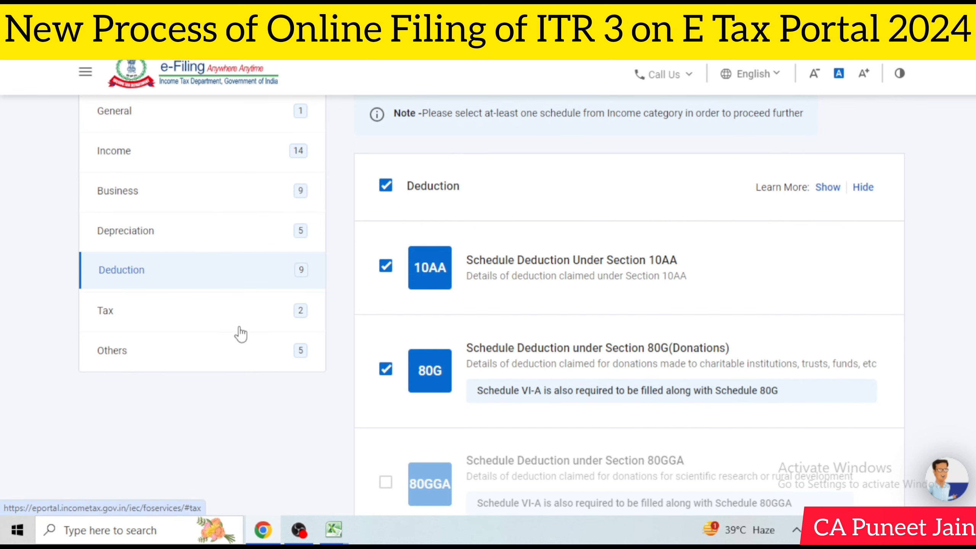
{"action": "left_click", "coordinate": [243, 323]}
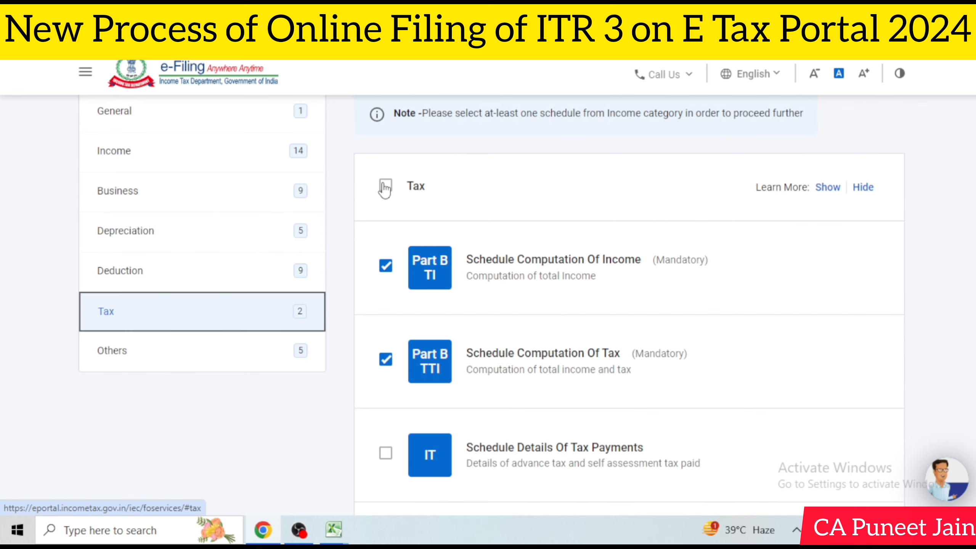
{"action": "scroll", "coordinate": [531, 322], "scroll_direction": "down", "scroll_amount": 10}
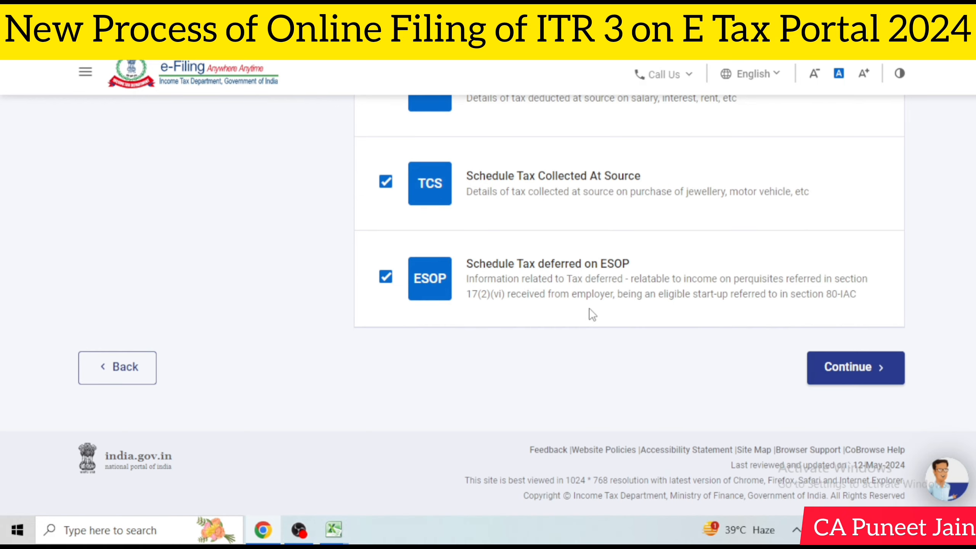
{"action": "scroll", "coordinate": [594, 307], "scroll_direction": "up", "scroll_amount": 2}
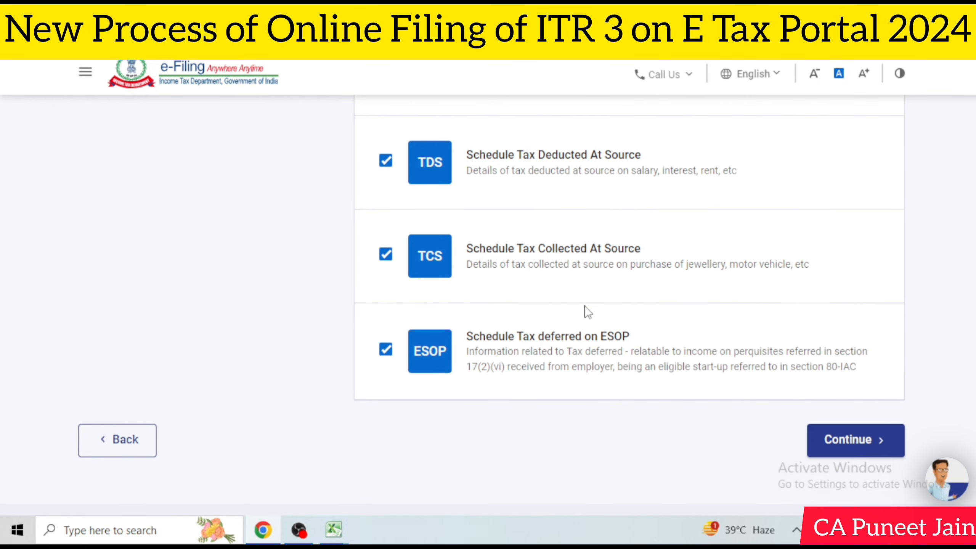
{"action": "scroll", "coordinate": [584, 306], "scroll_direction": "up", "scroll_amount": 6}
{"action": "scroll", "coordinate": [507, 203], "scroll_direction": "down", "scroll_amount": 2}
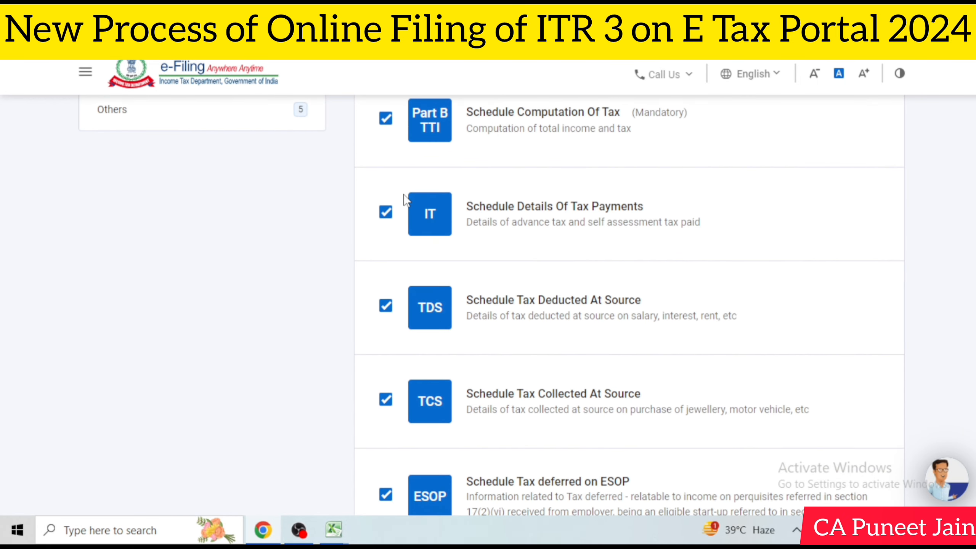
{"action": "scroll", "coordinate": [346, 189], "scroll_direction": "up", "scroll_amount": 2}
- Check the schedules in the Others category, then confirm the schedule selection and accept the disclaimer
{"action": "left_click", "coordinate": [305, 175]}
{"action": "scroll", "coordinate": [764, 230], "scroll_direction": "down", "scroll_amount": 5}
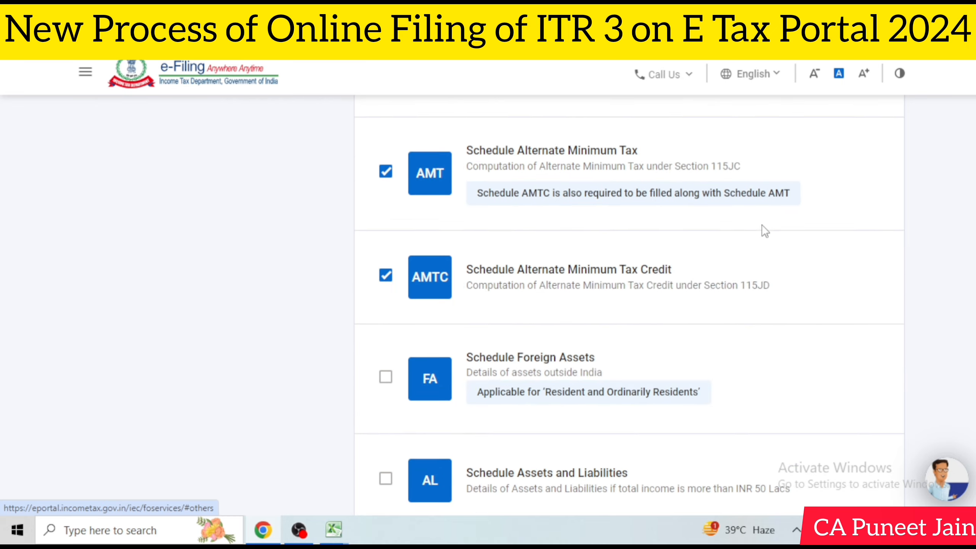
{"action": "scroll", "coordinate": [765, 230], "scroll_direction": "down", "scroll_amount": 5}
{"action": "left_click", "coordinate": [879, 369]}
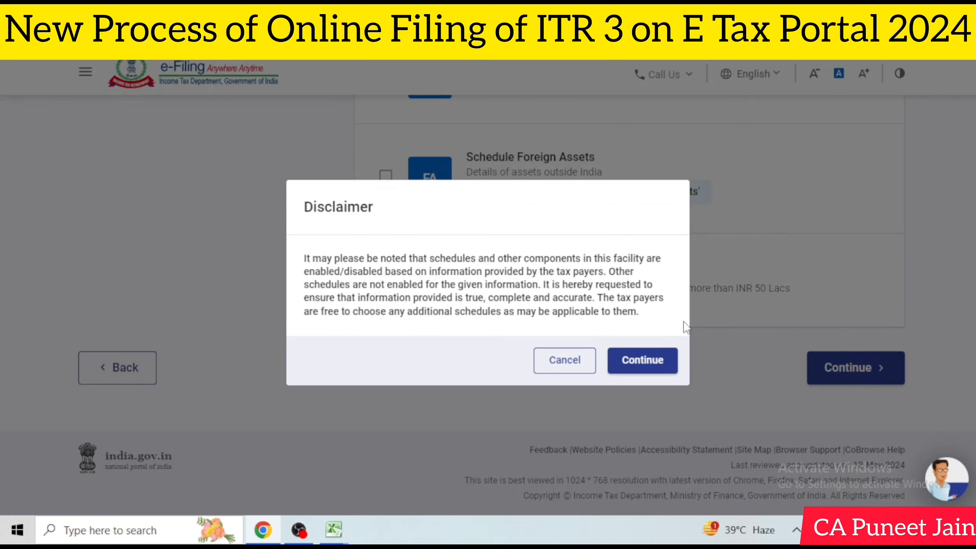
{"action": "left_click", "coordinate": [641, 370]}
{"action": "left_click", "coordinate": [571, 347]}
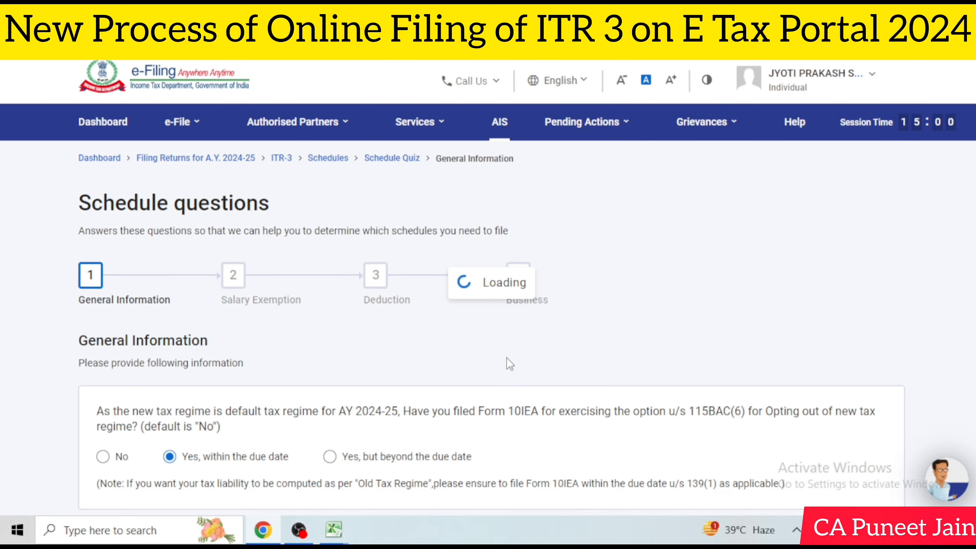
- Answer No to having filed Form 10IEA for opting out of the new tax regime and continue
{"action": "scroll", "coordinate": [442, 322], "scroll_direction": "down", "scroll_amount": 3}
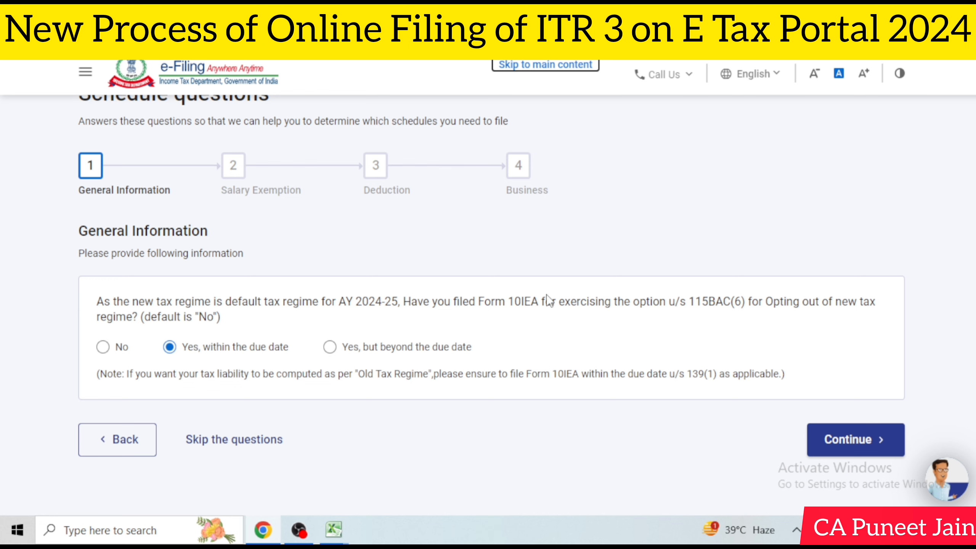
{"action": "scroll", "coordinate": [538, 291], "scroll_direction": "down", "scroll_amount": 2}
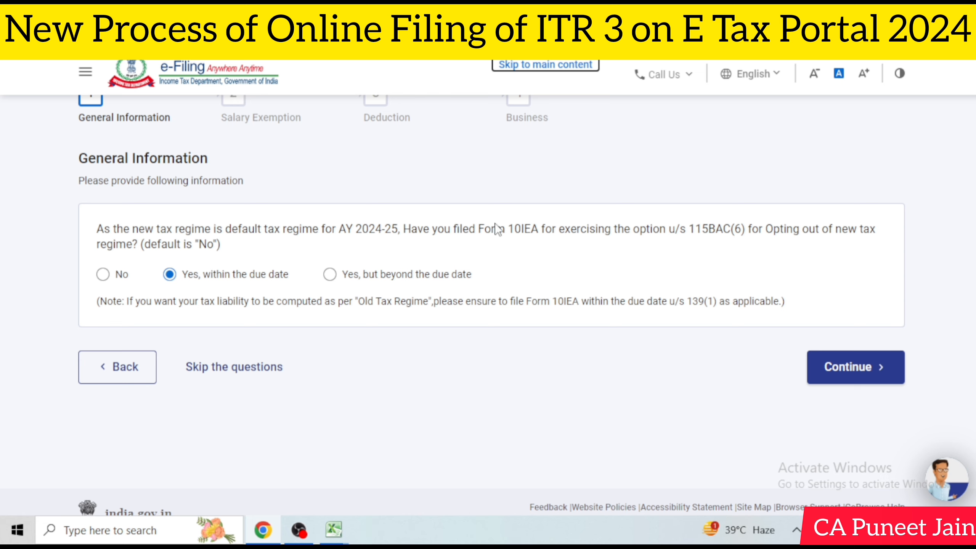
{"action": "left_click", "coordinate": [103, 275]}
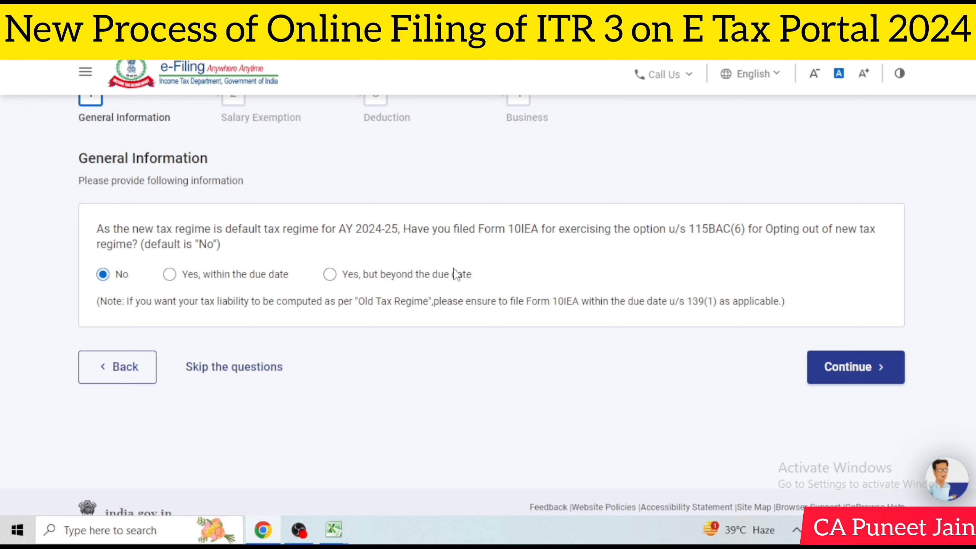
{"action": "left_click", "coordinate": [841, 370]}
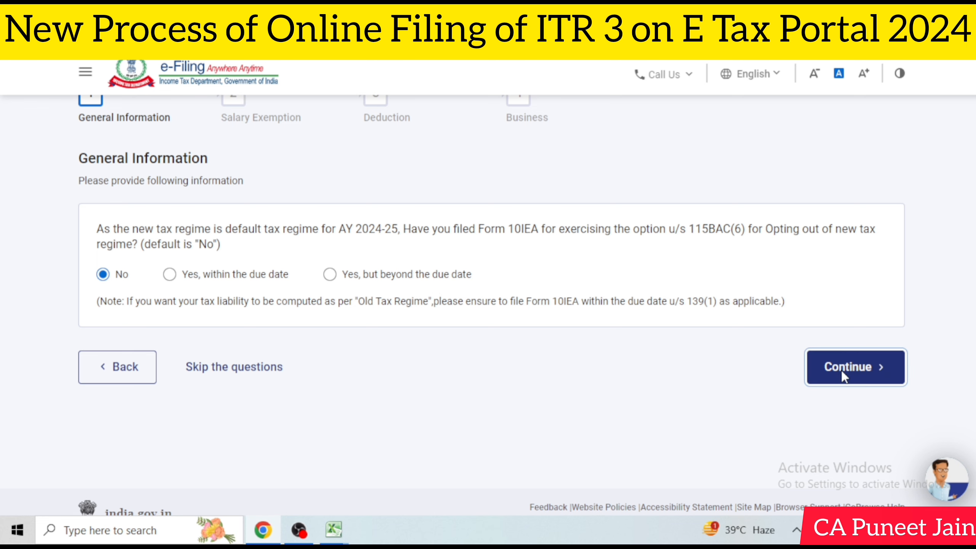
- Leave the three salary exemption questions unanswered and continue to the Deduction questions
{"action": "scroll", "coordinate": [807, 365], "scroll_direction": "down", "scroll_amount": 5}
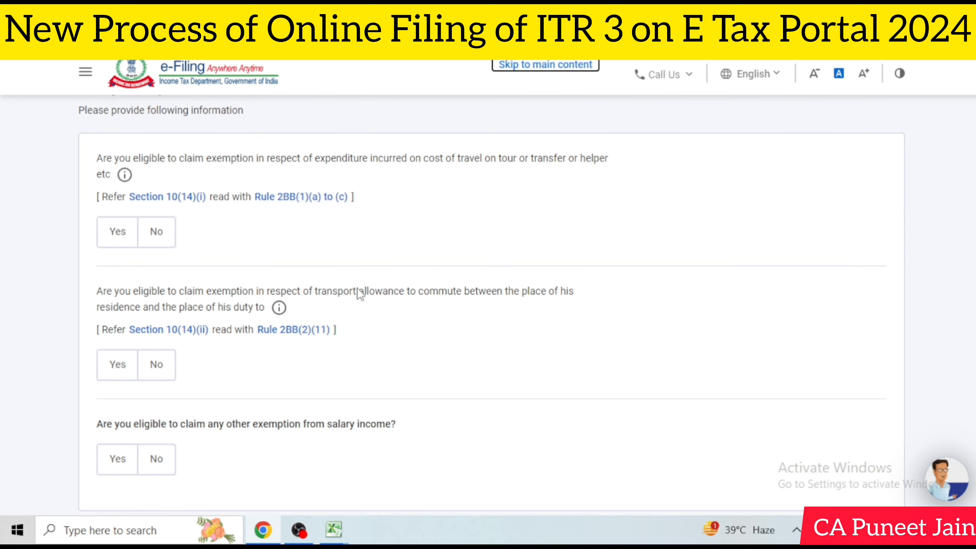
{"action": "scroll", "coordinate": [327, 285], "scroll_direction": "down", "scroll_amount": 5}
{"action": "left_click", "coordinate": [819, 311]}
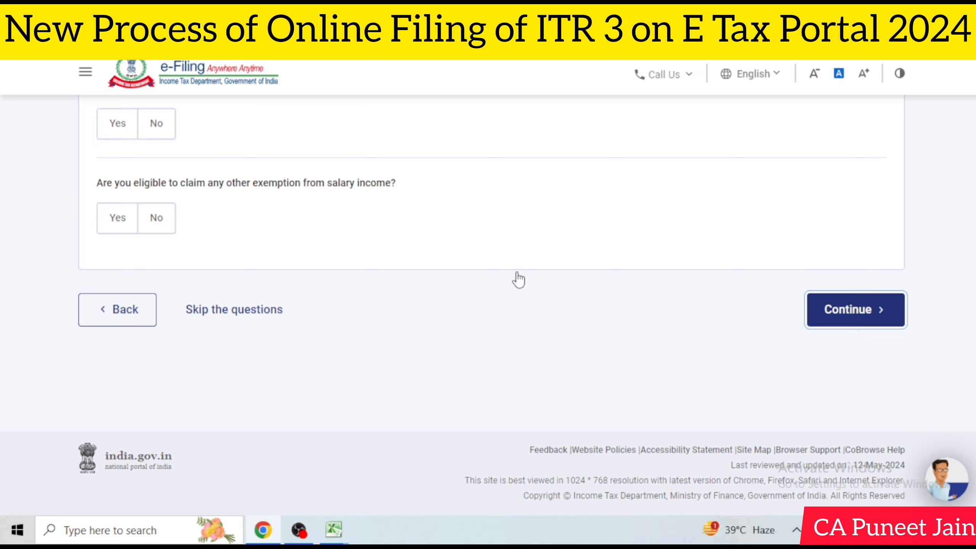
- Keep the Section 80CCD(2) employer pension contribution at 0 with the answer No, and continue to the Business questions
{"action": "scroll", "coordinate": [342, 304], "scroll_direction": "down", "scroll_amount": 5}
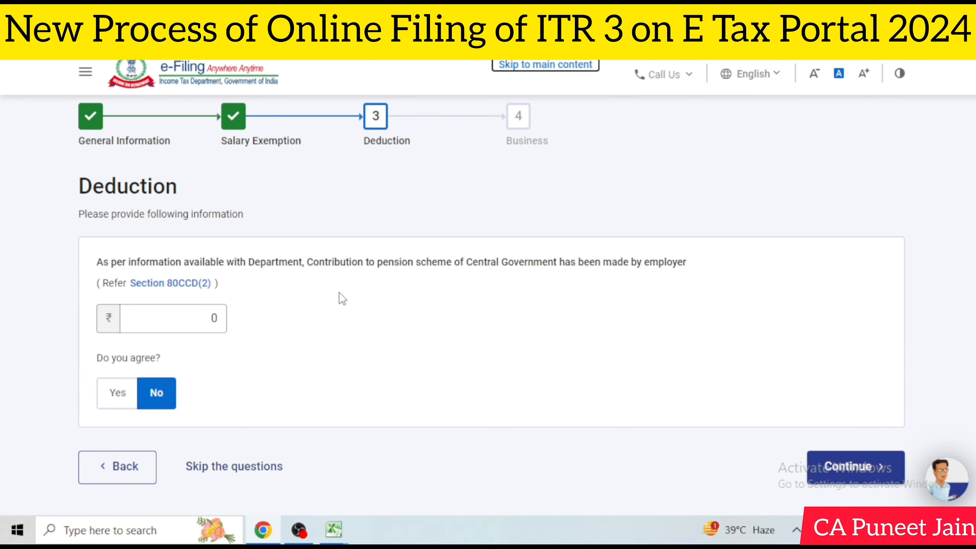
{"action": "left_click", "coordinate": [210, 321]}
{"action": "scroll", "coordinate": [380, 281], "scroll_direction": "down", "scroll_amount": 2}
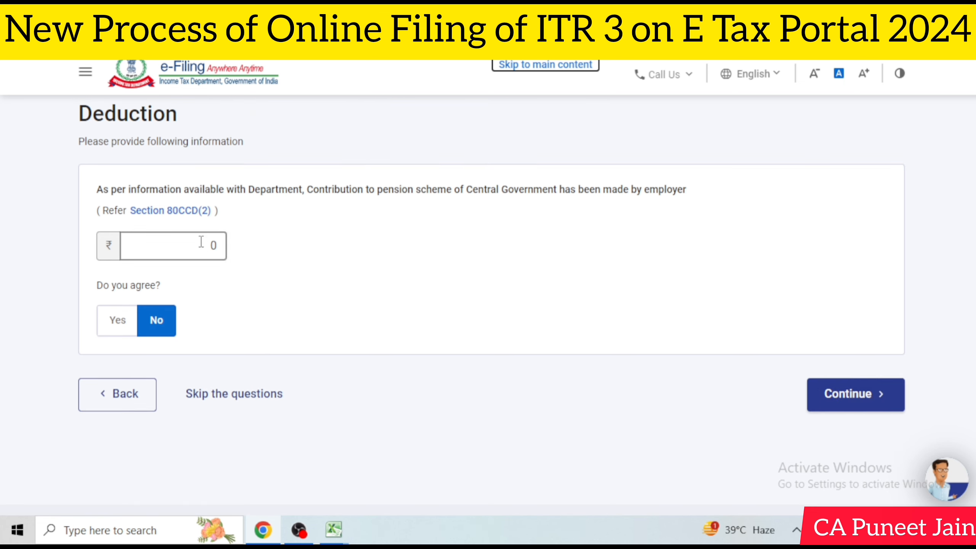
{"action": "scroll", "coordinate": [629, 275], "scroll_direction": "down", "scroll_amount": 2}
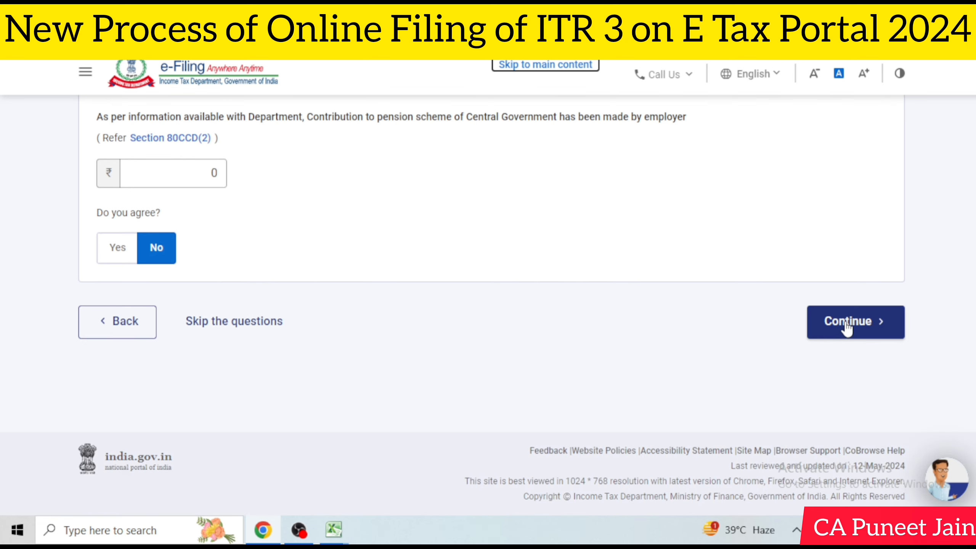
{"action": "left_click", "coordinate": [845, 321]}
- Review the presumptive taxation and Section 35AD business questions, then skip the questions and confirm skipping
{"action": "scroll", "coordinate": [688, 327], "scroll_direction": "down", "scroll_amount": 10}
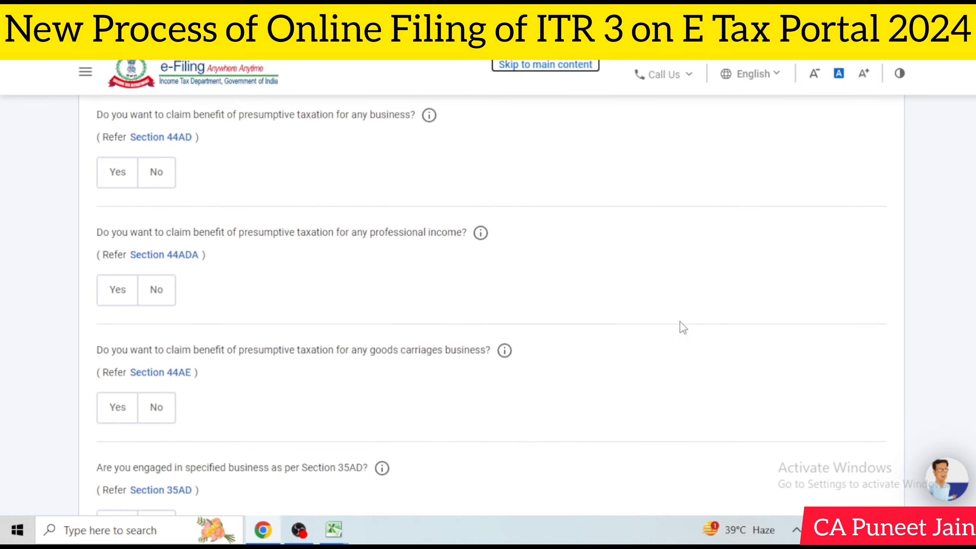
{"action": "scroll", "coordinate": [774, 285], "scroll_direction": "up", "scroll_amount": 1}
{"action": "scroll", "coordinate": [774, 284], "scroll_direction": "up", "scroll_amount": 2}
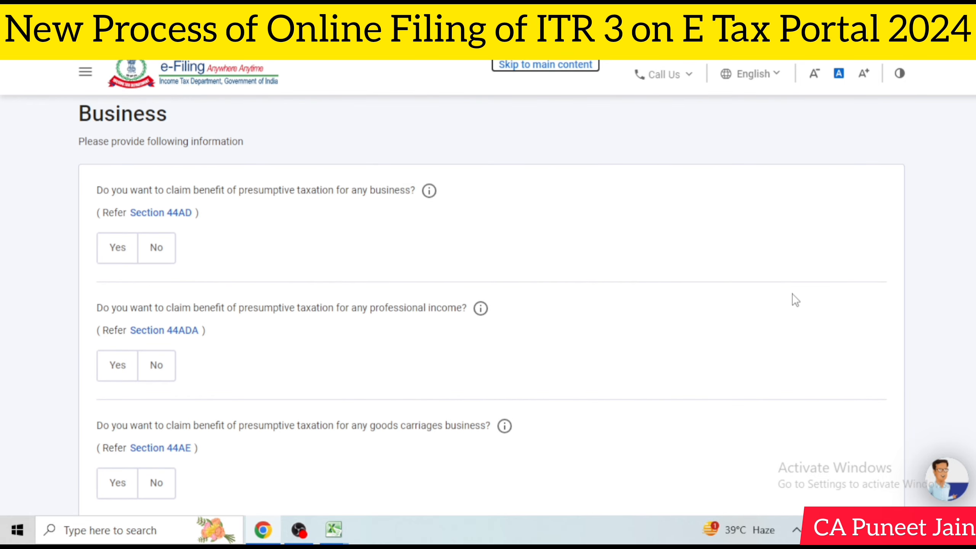
{"action": "scroll", "coordinate": [813, 269], "scroll_direction": "down", "scroll_amount": 2}
{"action": "scroll", "coordinate": [409, 214], "scroll_direction": "down", "scroll_amount": 7}
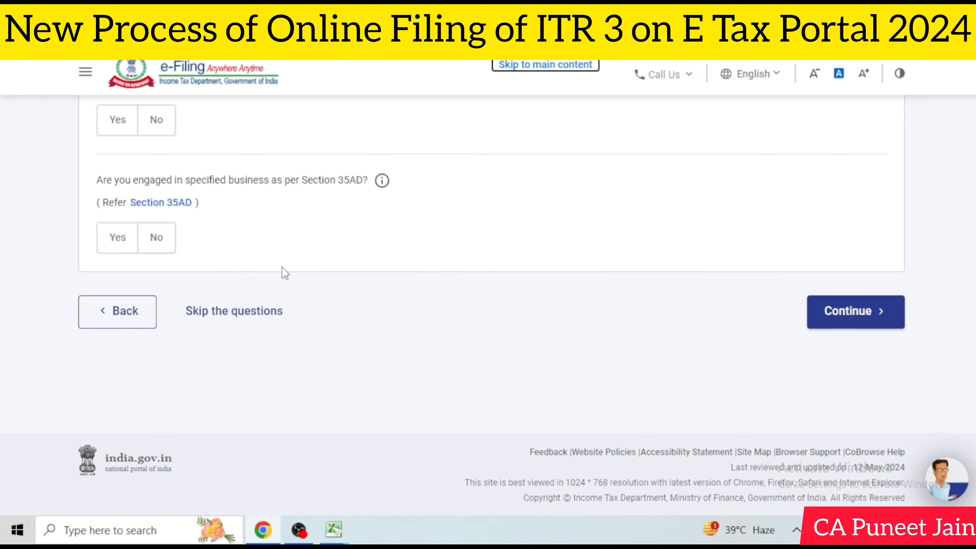
{"action": "left_click", "coordinate": [272, 311]}
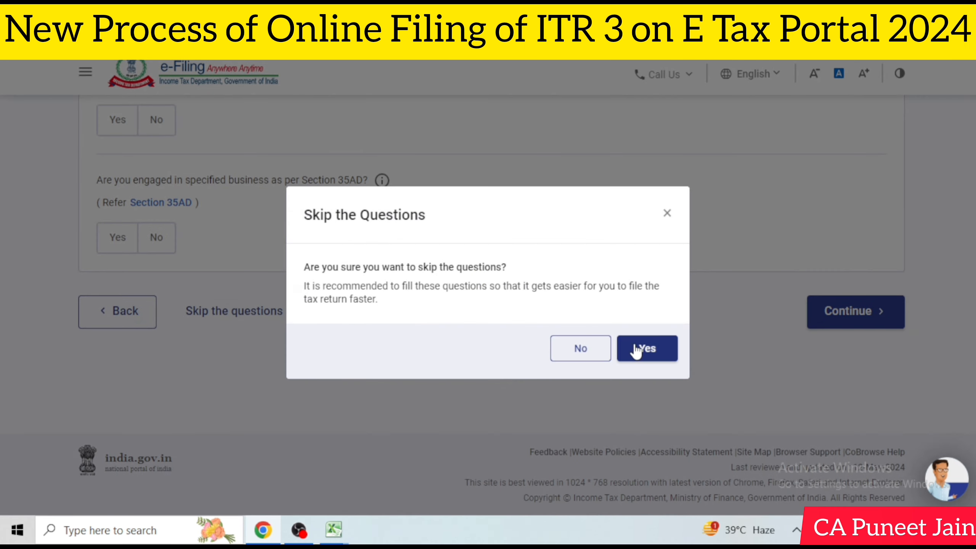
{"action": "left_click", "coordinate": [650, 348]}
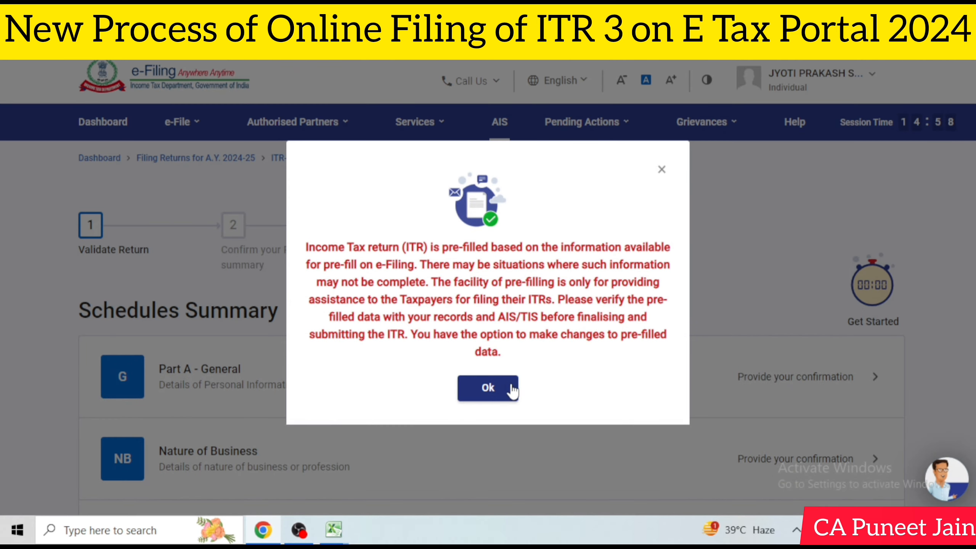
- Acknowledge the pre-filled return notice and look through the schedules listed in the Schedules Summary
{"action": "left_click", "coordinate": [487, 387]}
{"action": "scroll", "coordinate": [620, 213], "scroll_direction": "down", "scroll_amount": 4}
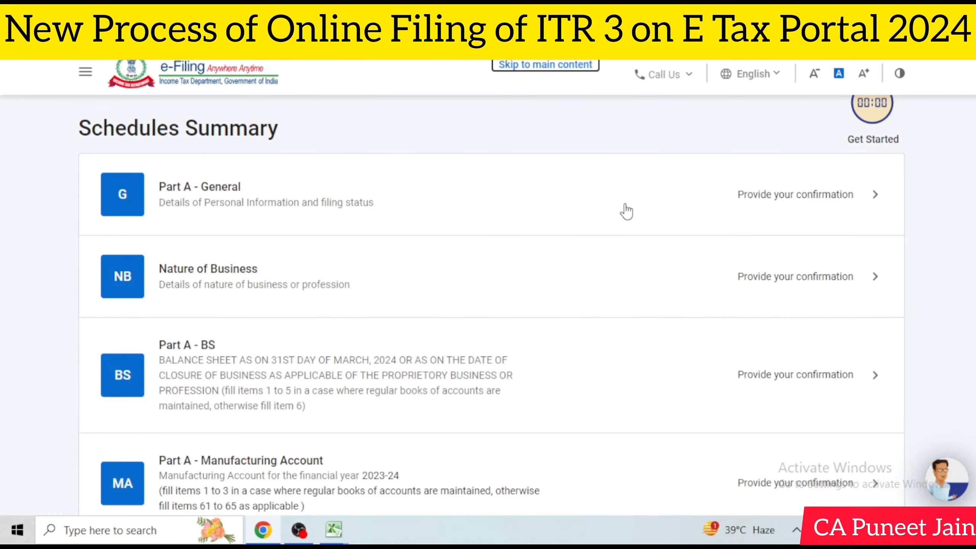
{"action": "scroll", "coordinate": [626, 212], "scroll_direction": "down", "scroll_amount": 2}
{"action": "scroll", "coordinate": [538, 213], "scroll_direction": "up", "scroll_amount": 2}
{"action": "scroll", "coordinate": [683, 219], "scroll_direction": "down", "scroll_amount": 10}
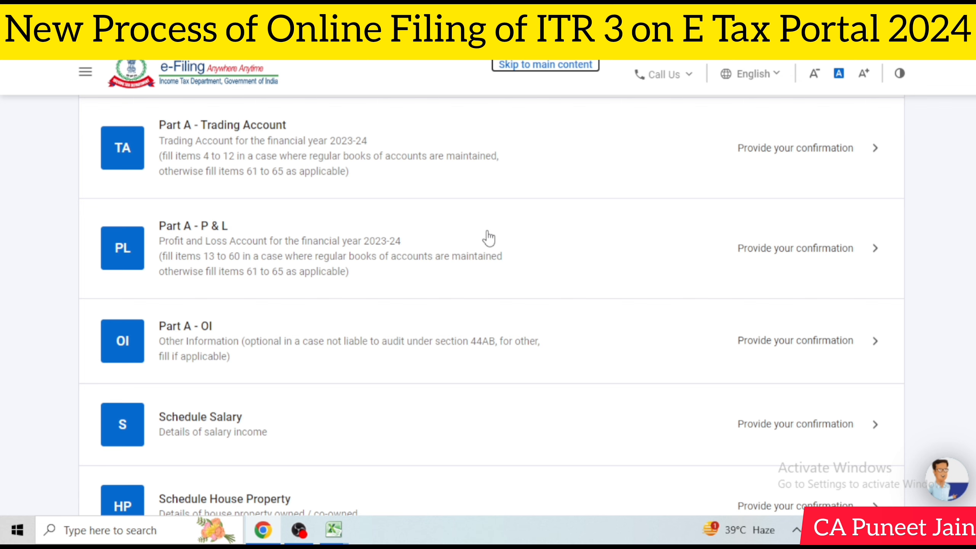
{"action": "scroll", "coordinate": [489, 238], "scroll_direction": "down", "scroll_amount": 6}
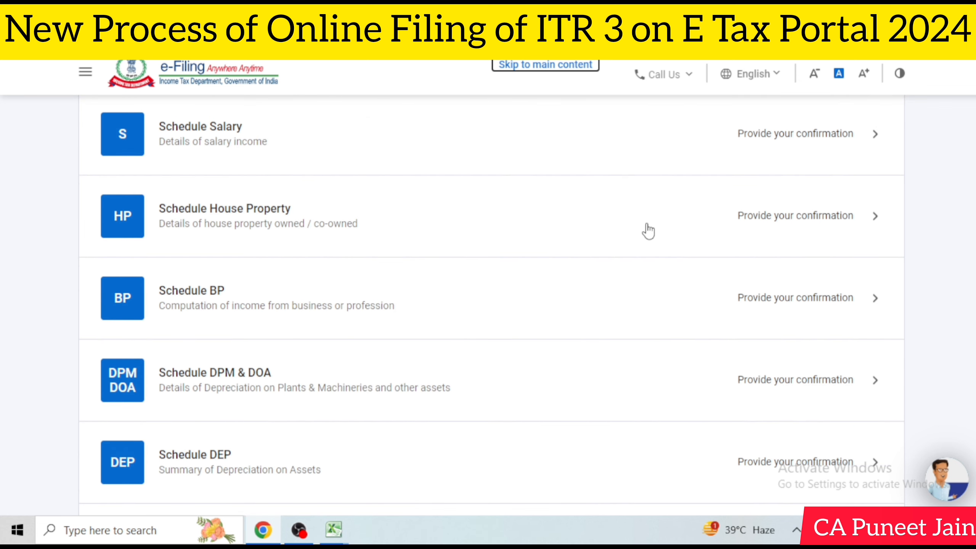
- Examine the schedules from Schedule House Property to Schedule UD in the Schedules Summary, and return to Part A - General
{"action": "scroll", "coordinate": [661, 226], "scroll_direction": "down", "scroll_amount": 1}
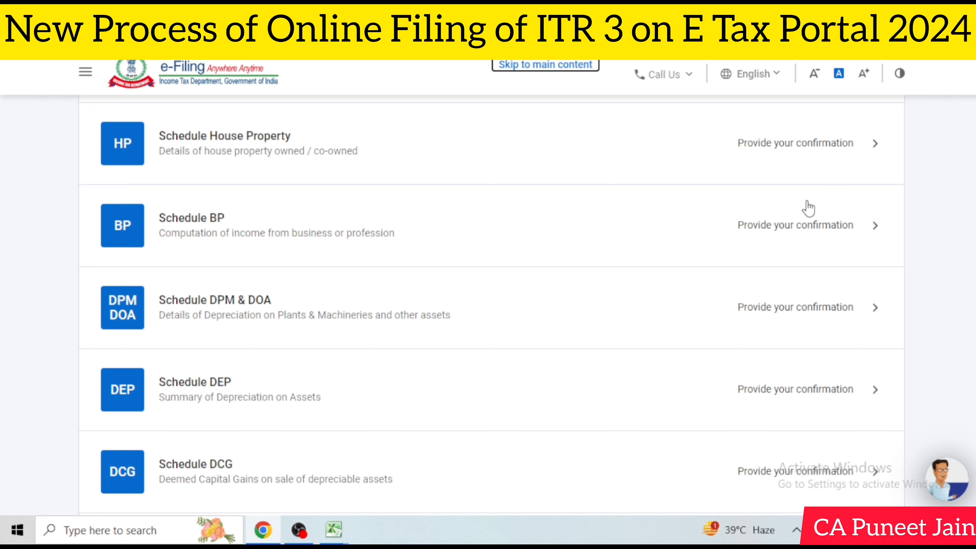
{"action": "scroll", "coordinate": [500, 242], "scroll_direction": "down", "scroll_amount": 8}
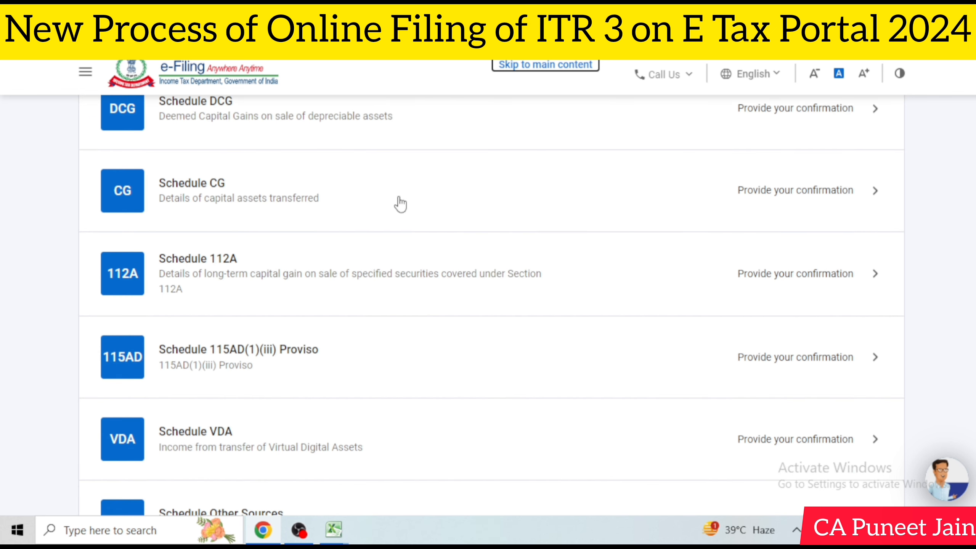
{"action": "scroll", "coordinate": [463, 242], "scroll_direction": "down", "scroll_amount": 3}
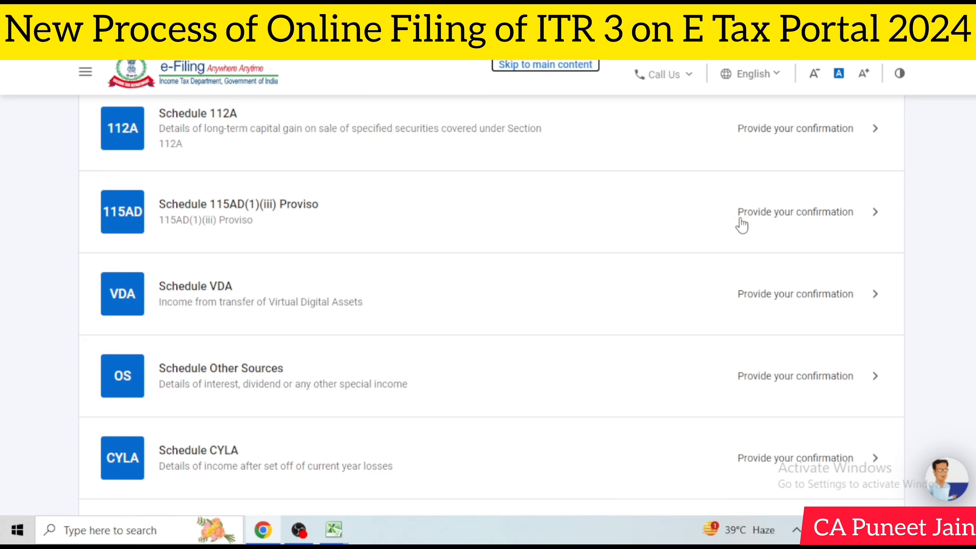
{"action": "scroll", "coordinate": [741, 222], "scroll_direction": "down", "scroll_amount": 2}
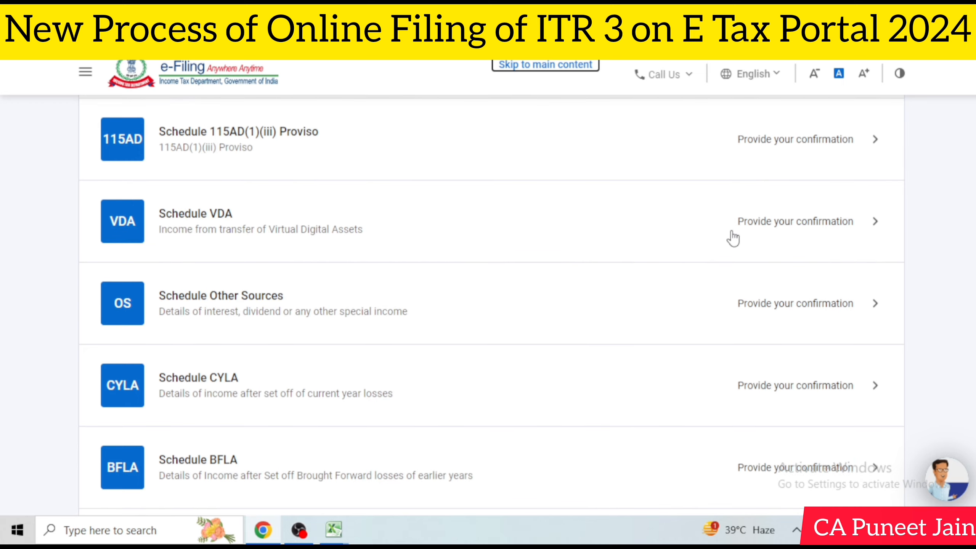
{"action": "scroll", "coordinate": [742, 227], "scroll_direction": "down", "scroll_amount": 1}
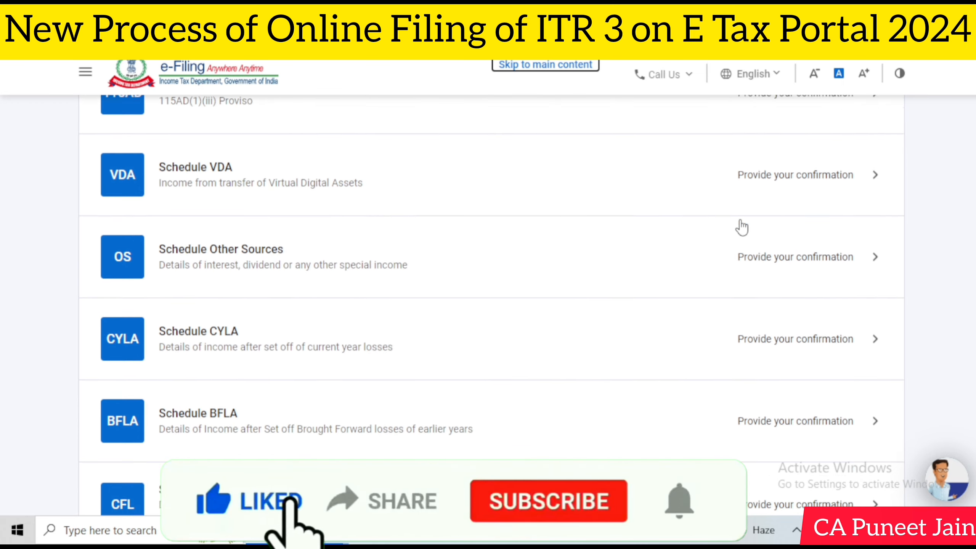
{"action": "scroll", "coordinate": [742, 227], "scroll_direction": "down", "scroll_amount": 1}
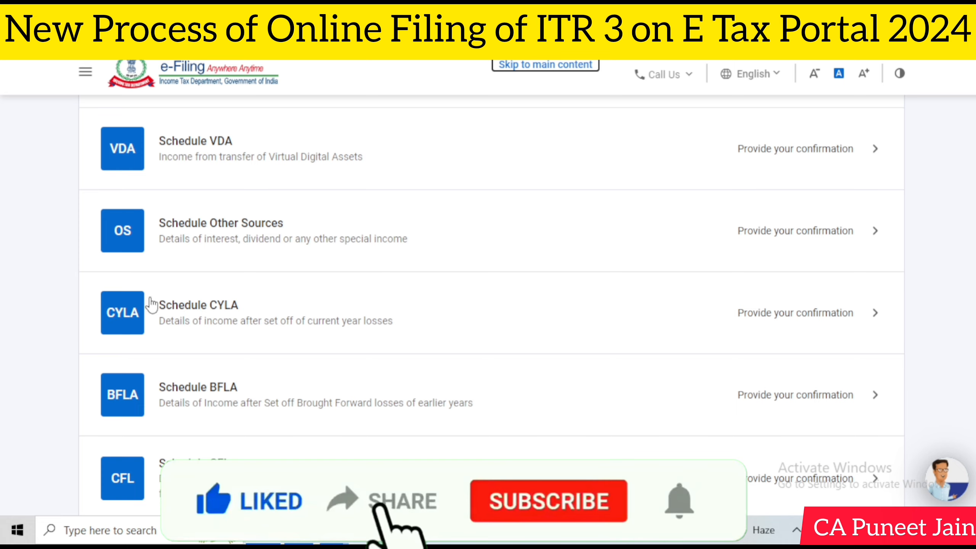
{"action": "scroll", "coordinate": [151, 306], "scroll_direction": "down", "scroll_amount": 3}
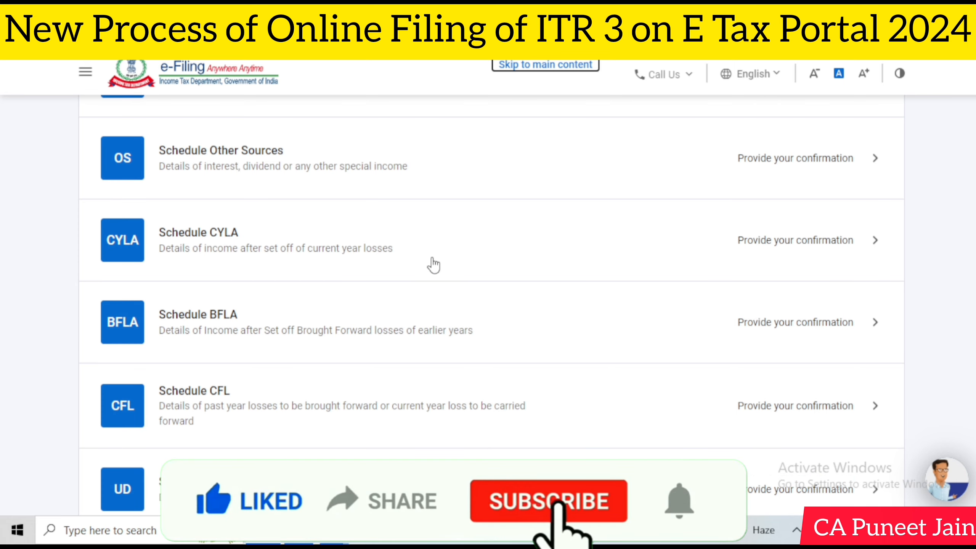
{"action": "scroll", "coordinate": [201, 326], "scroll_direction": "down", "scroll_amount": 3}
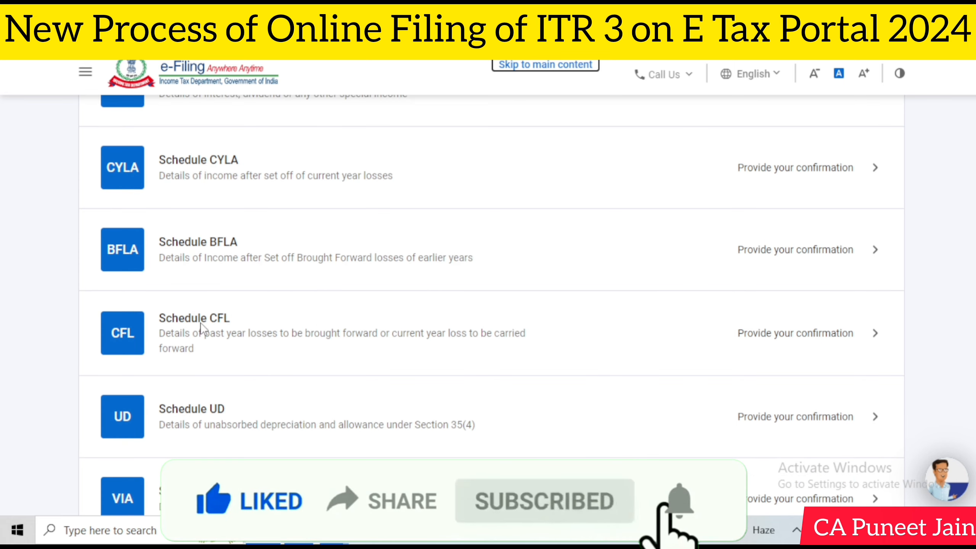
{"action": "scroll", "coordinate": [410, 322], "scroll_direction": "up", "scroll_amount": 3}
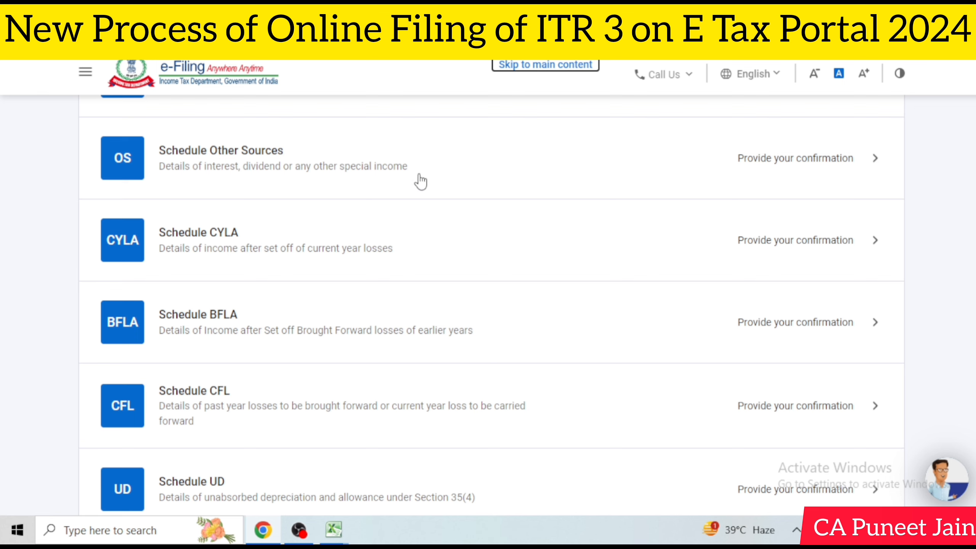
{"action": "scroll", "coordinate": [447, 188], "scroll_direction": "up", "scroll_amount": 3}
{"action": "scroll", "coordinate": [452, 188], "scroll_direction": "up", "scroll_amount": 3}
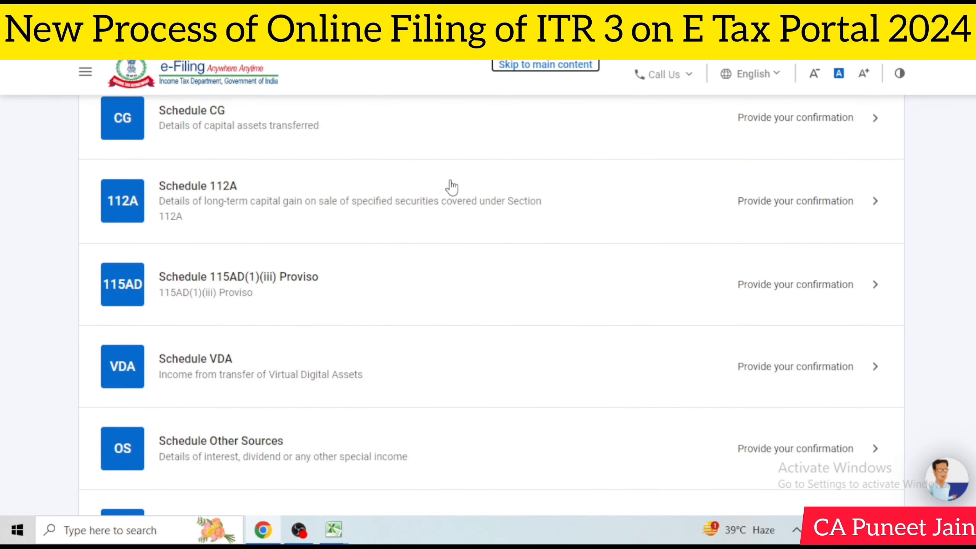
{"action": "scroll", "coordinate": [455, 185], "scroll_direction": "up", "scroll_amount": 4}
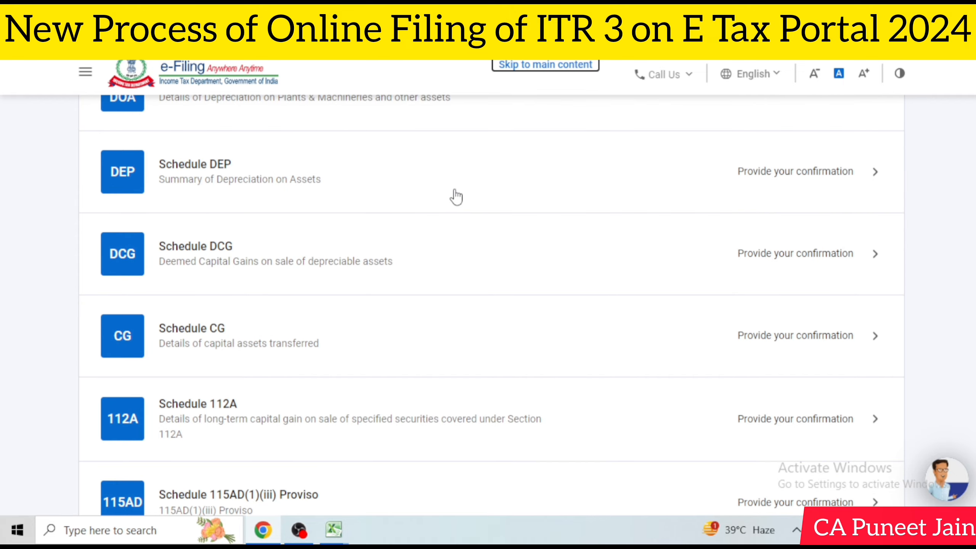
{"action": "scroll", "coordinate": [634, 330], "scroll_direction": "up", "scroll_amount": 8}
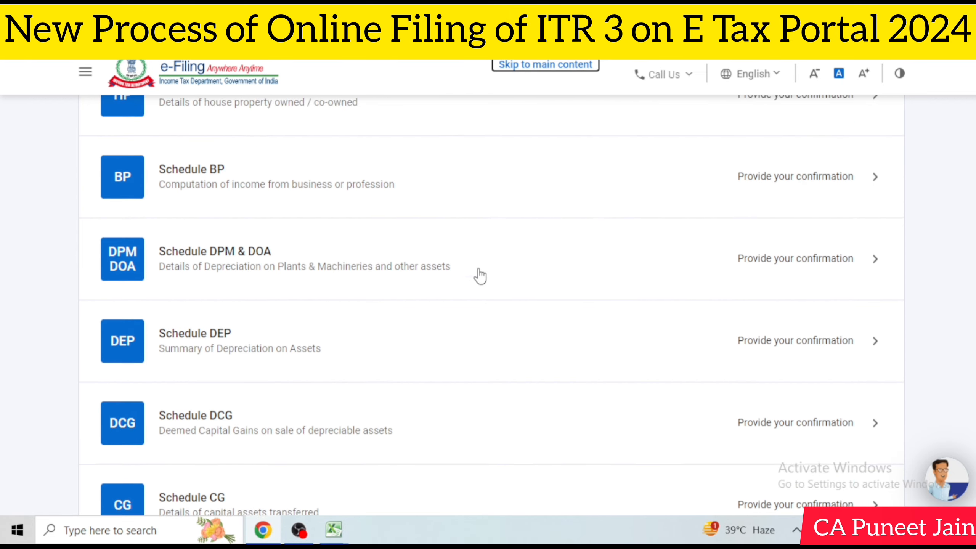
{"action": "scroll", "coordinate": [536, 218], "scroll_direction": "up", "scroll_amount": 8}
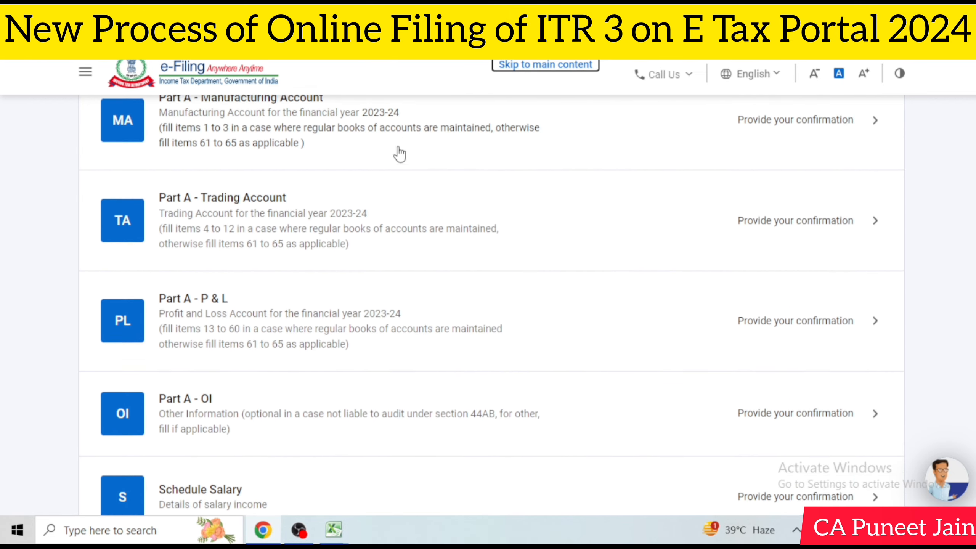
{"action": "scroll", "coordinate": [300, 142], "scroll_direction": "up", "scroll_amount": 6}
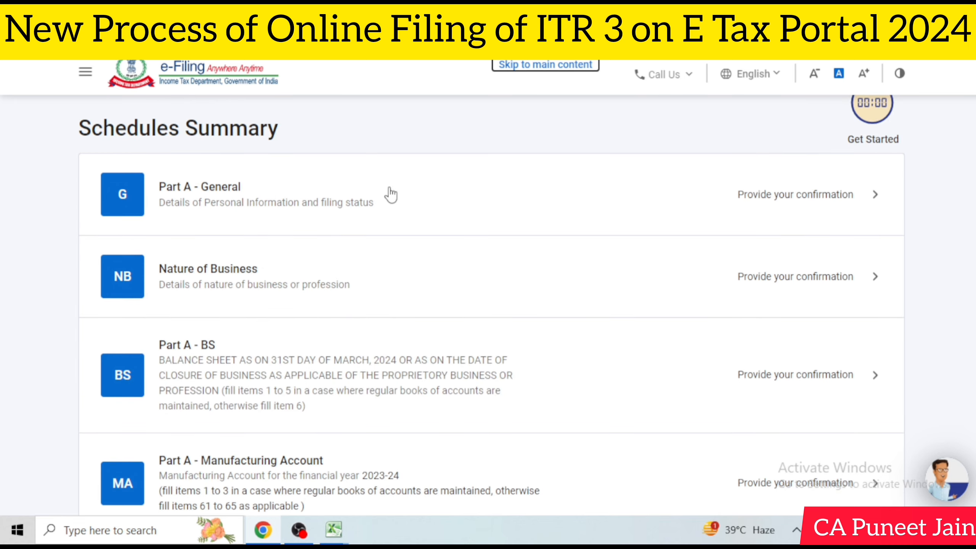
{"action": "left_click", "coordinate": [298, 530]}
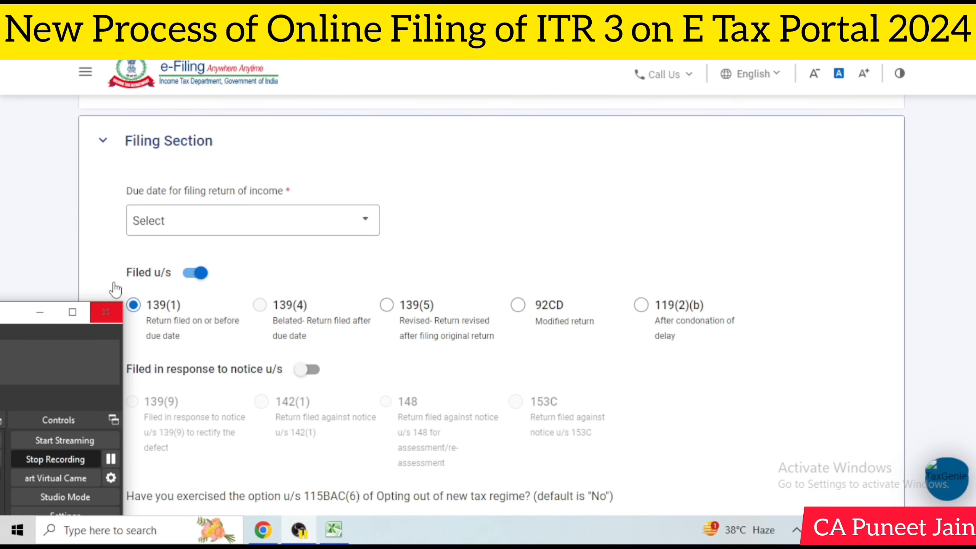
{"action": "left_click", "coordinate": [50, 207]}
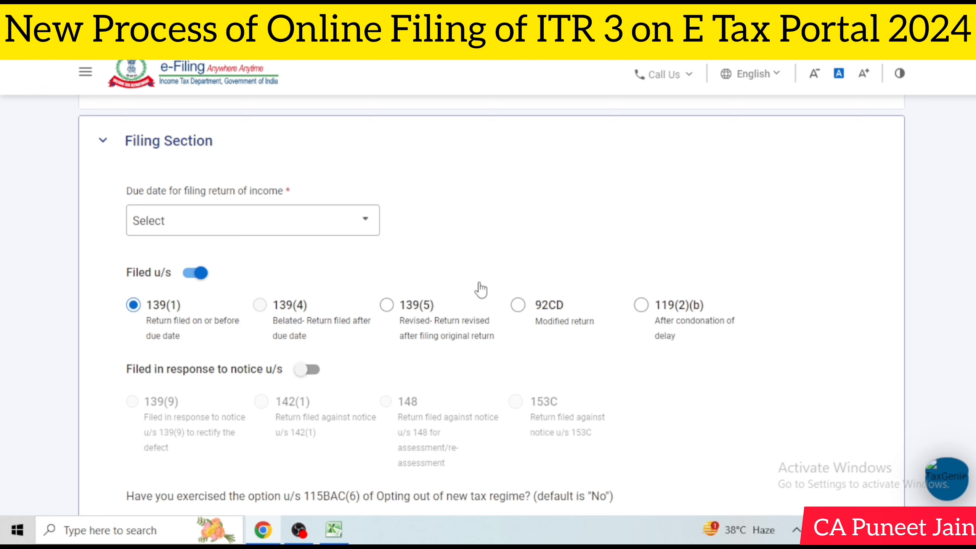
- Set the due date for filing the return of income to 31st July in the Filing Section
{"action": "left_click", "coordinate": [331, 229]}
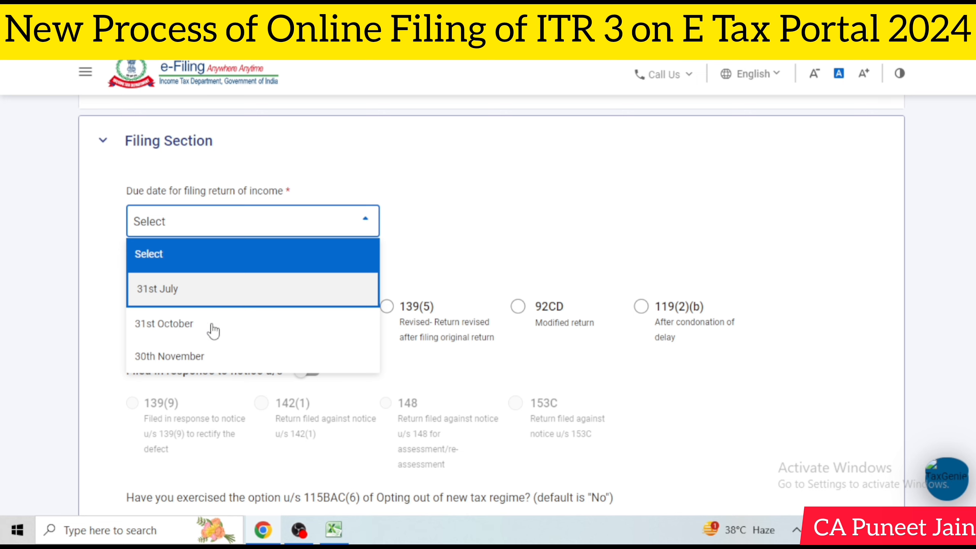
{"action": "left_click", "coordinate": [240, 286]}
{"action": "scroll", "coordinate": [269, 276], "scroll_direction": "down", "scroll_amount": 2}
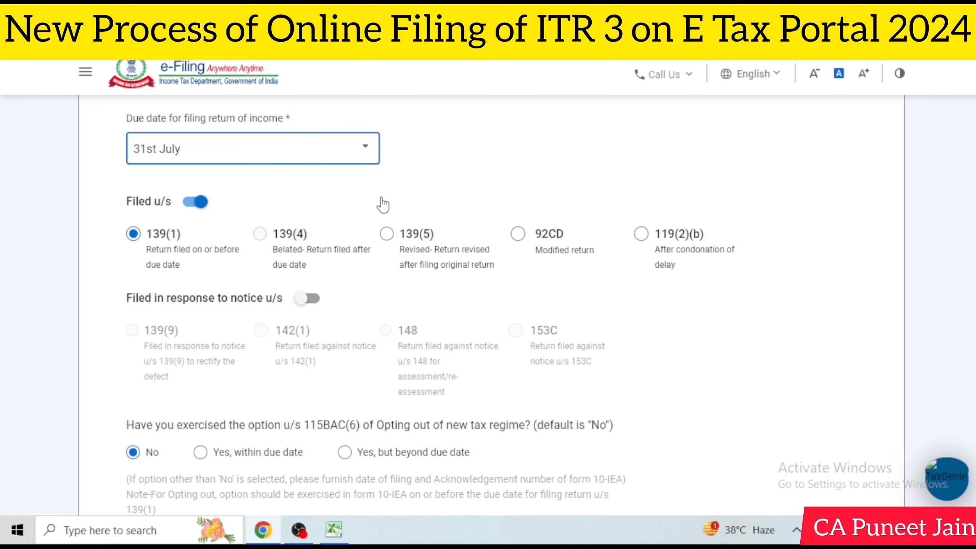
{"action": "left_click", "coordinate": [303, 146]}
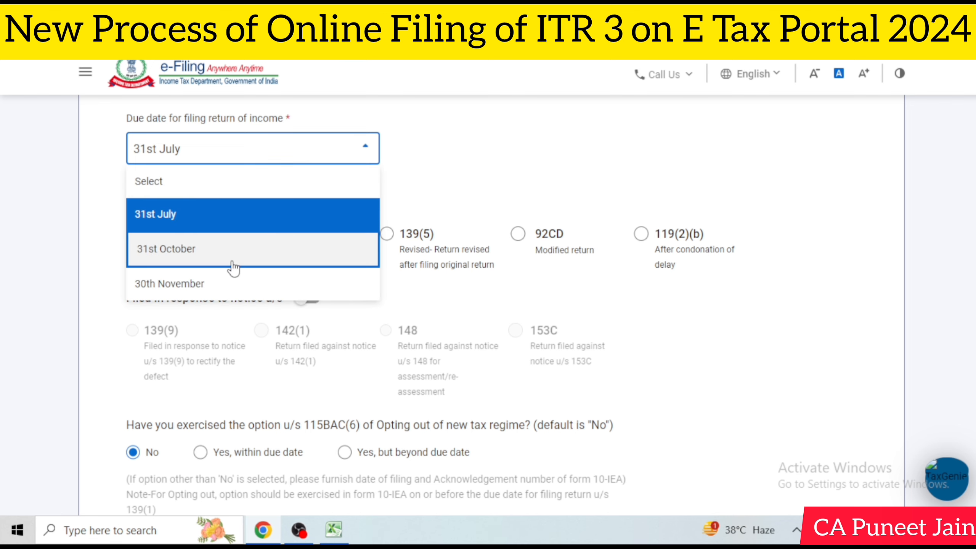
{"action": "scroll", "coordinate": [384, 154], "scroll_direction": "down", "scroll_amount": 3}
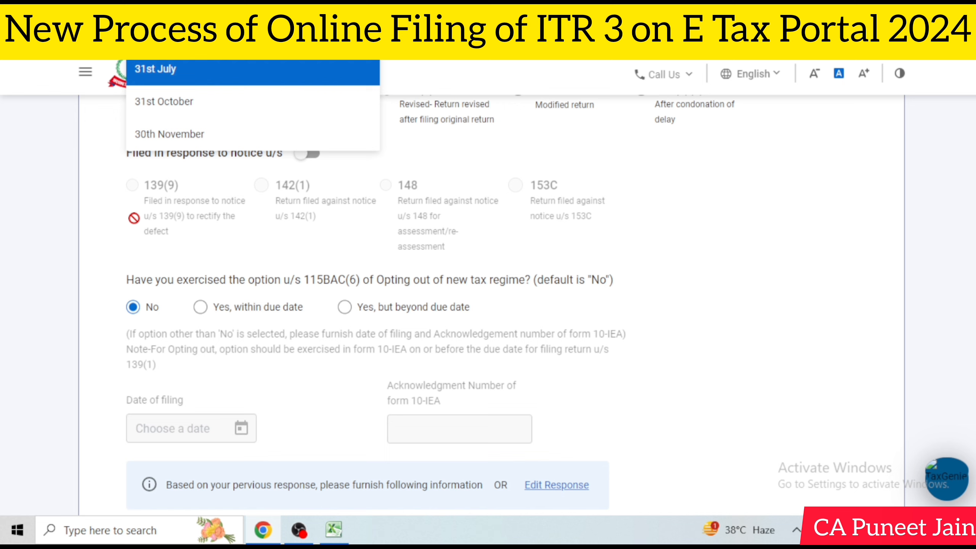
{"action": "left_click", "coordinate": [218, 80]}
- Set the residential status to Resident, with the condition of being in India for 182 days or more during the previous year
{"action": "scroll", "coordinate": [227, 260], "scroll_direction": "down", "scroll_amount": 2}
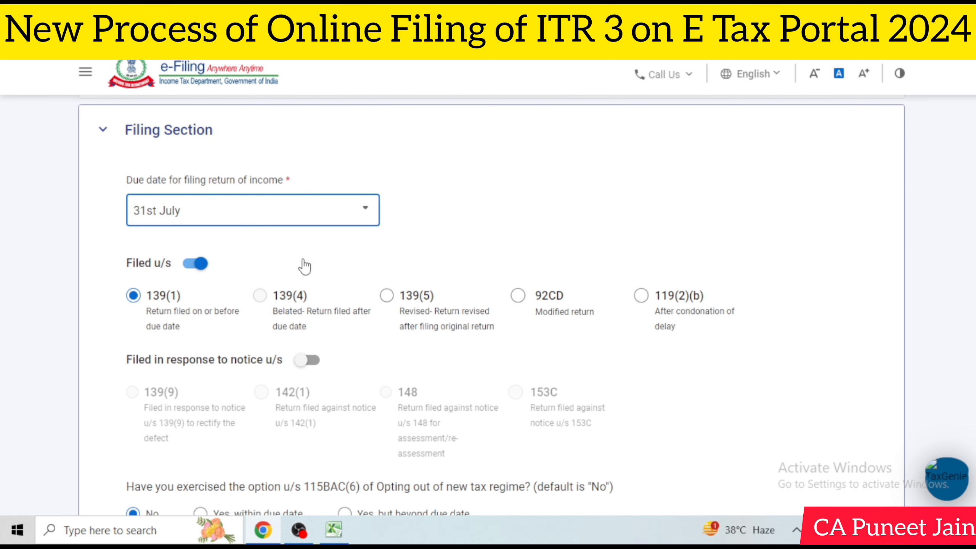
{"action": "scroll", "coordinate": [305, 266], "scroll_direction": "down", "scroll_amount": 2}
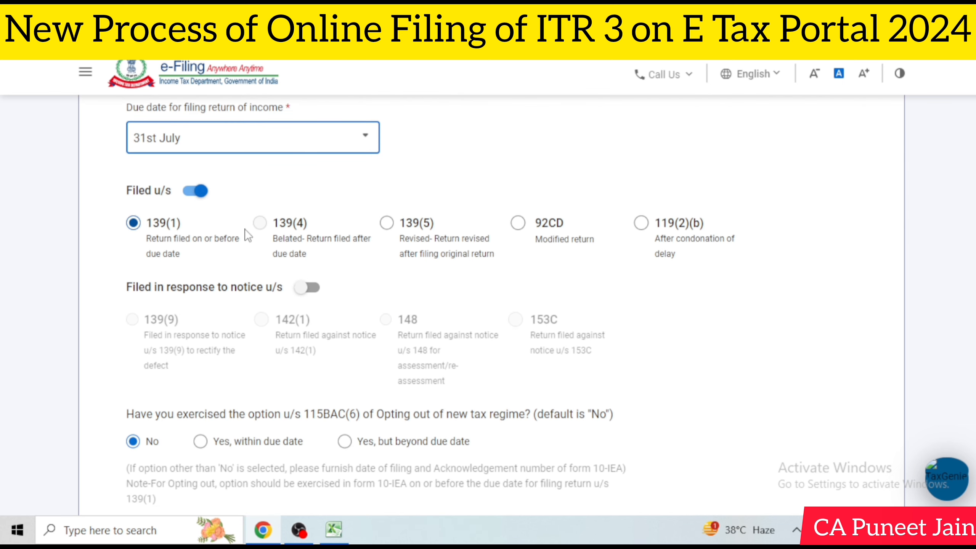
{"action": "scroll", "coordinate": [292, 212], "scroll_direction": "down", "scroll_amount": 2}
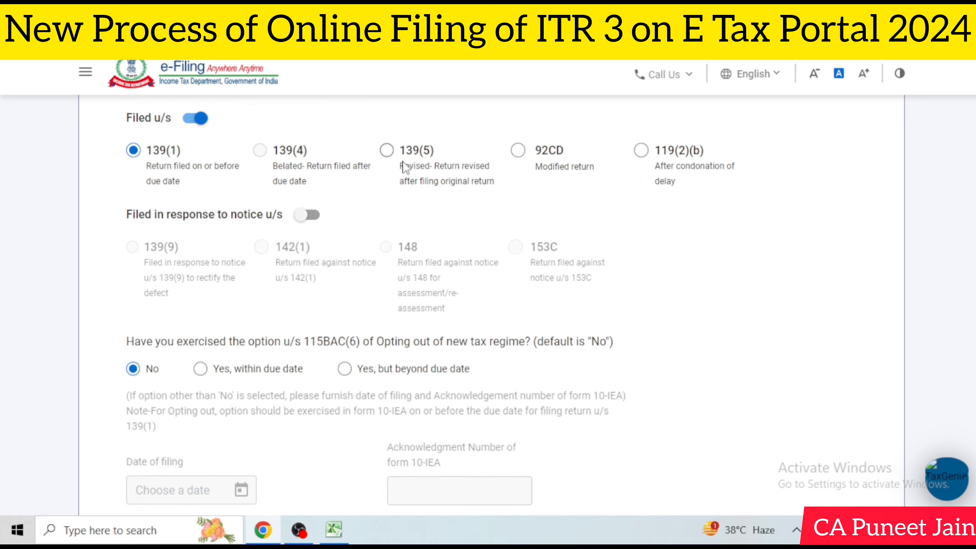
{"action": "scroll", "coordinate": [402, 167], "scroll_direction": "down", "scroll_amount": 4}
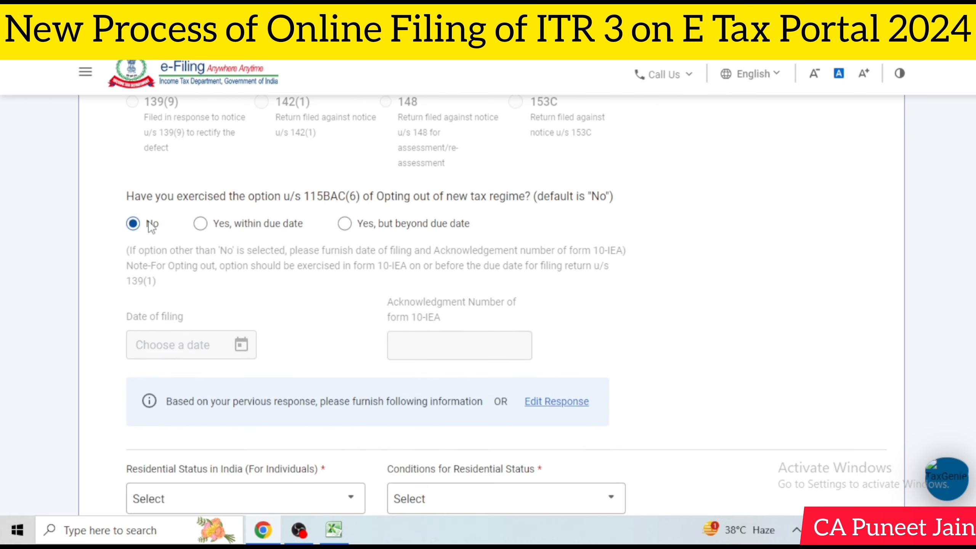
{"action": "scroll", "coordinate": [152, 222], "scroll_direction": "down", "scroll_amount": 6}
{"action": "left_click", "coordinate": [270, 286]}
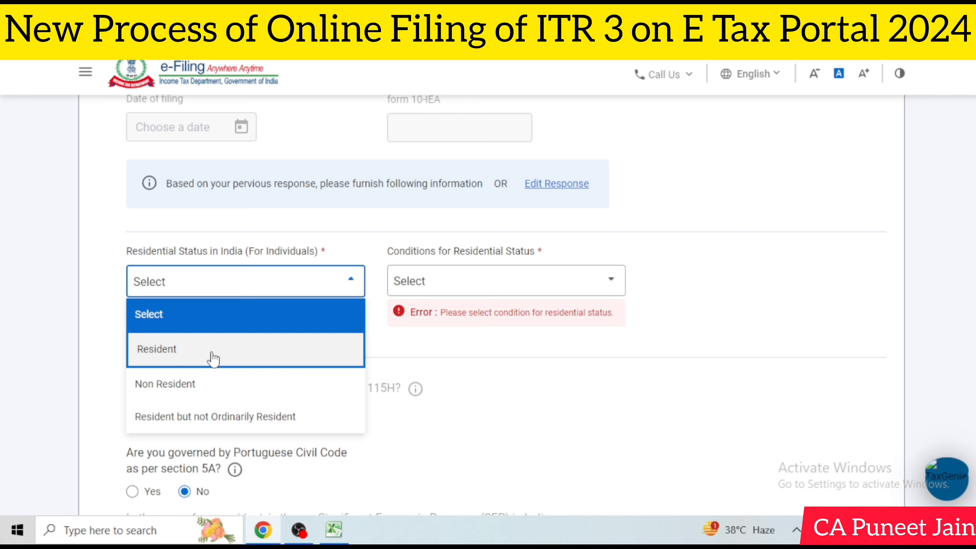
{"action": "left_click", "coordinate": [290, 359]}
{"action": "left_click", "coordinate": [505, 287]}
{"action": "left_click", "coordinate": [499, 362]}
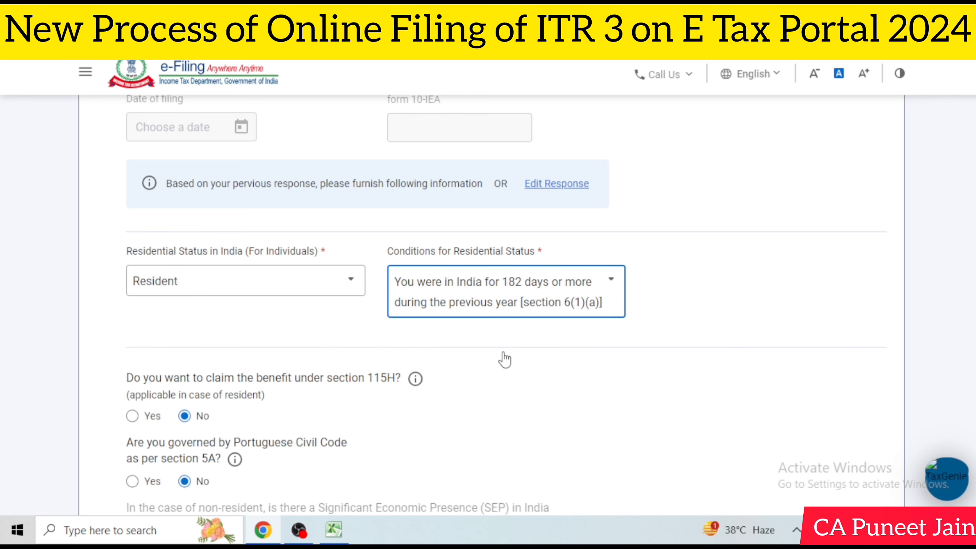
{"action": "scroll", "coordinate": [595, 316], "scroll_direction": "down", "scroll_amount": 2}
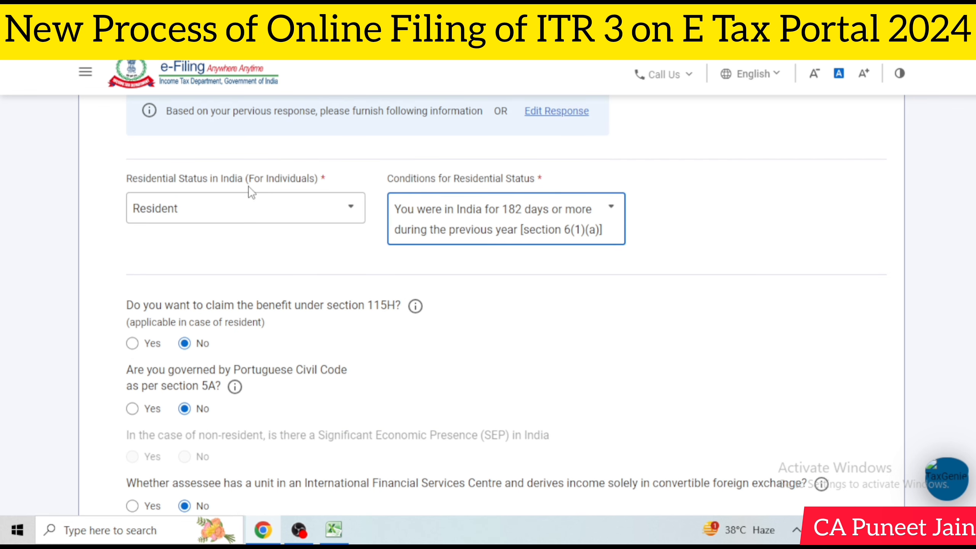
{"action": "left_click", "coordinate": [253, 222]}
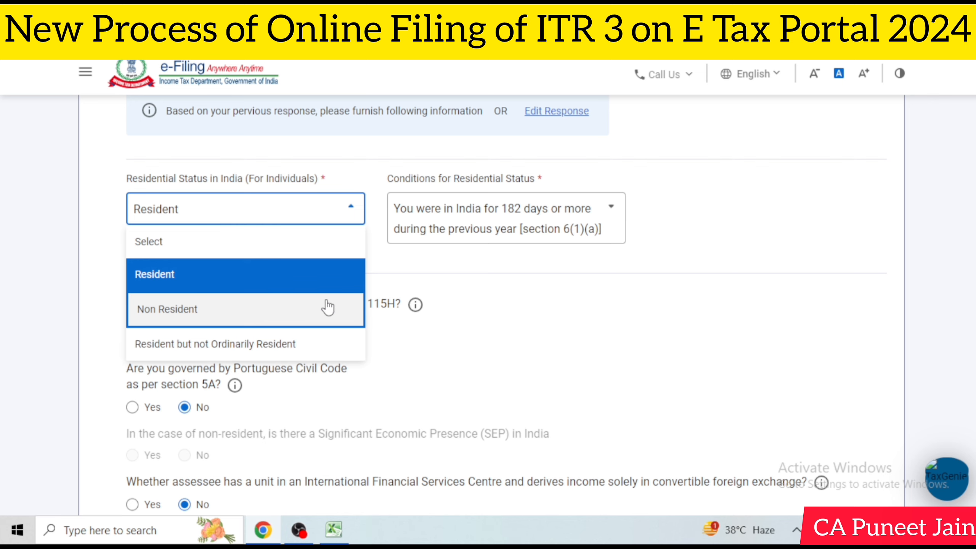
{"action": "left_click", "coordinate": [571, 307]}
- Answer No to the FPI, company directorship, firm partnership and unlisted equity shares questions, and save the Filing Section
{"action": "scroll", "coordinate": [571, 307], "scroll_direction": "down", "scroll_amount": 5}
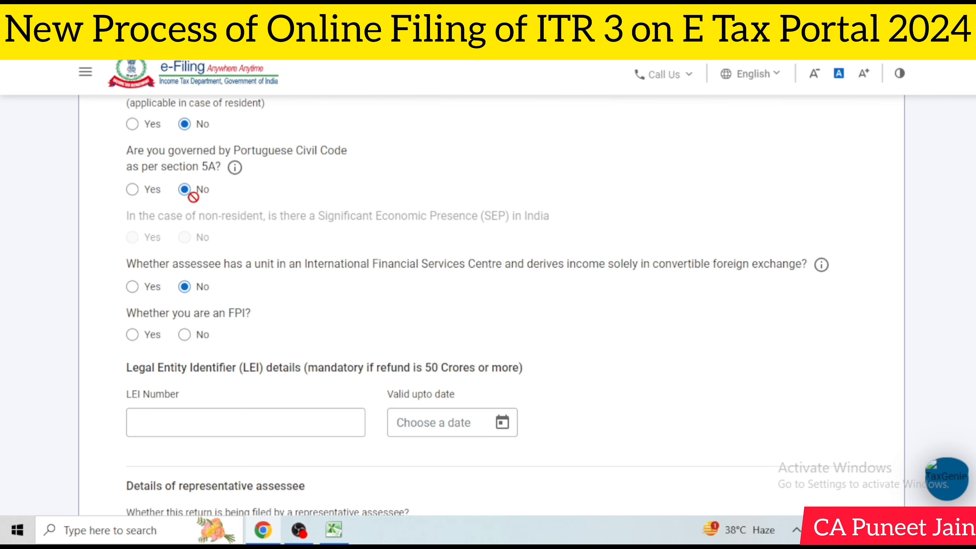
{"action": "left_click", "coordinate": [189, 333]}
{"action": "scroll", "coordinate": [357, 286], "scroll_direction": "down", "scroll_amount": 5}
{"action": "scroll", "coordinate": [357, 286], "scroll_direction": "down", "scroll_amount": 3}
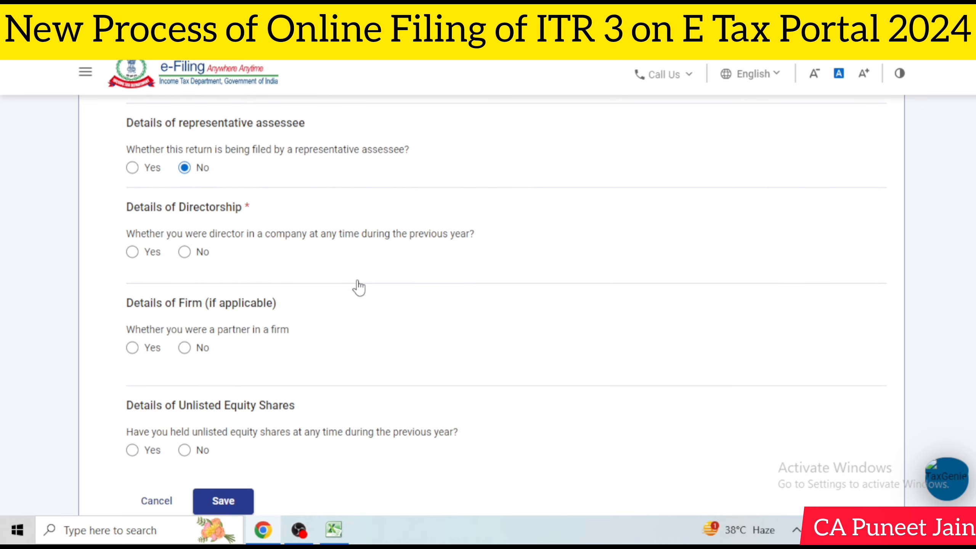
{"action": "left_click", "coordinate": [185, 253]}
{"action": "left_click", "coordinate": [184, 348]}
{"action": "left_click", "coordinate": [185, 451]}
{"action": "scroll", "coordinate": [323, 361], "scroll_direction": "down", "scroll_amount": 3}
{"action": "left_click", "coordinate": [227, 355]}
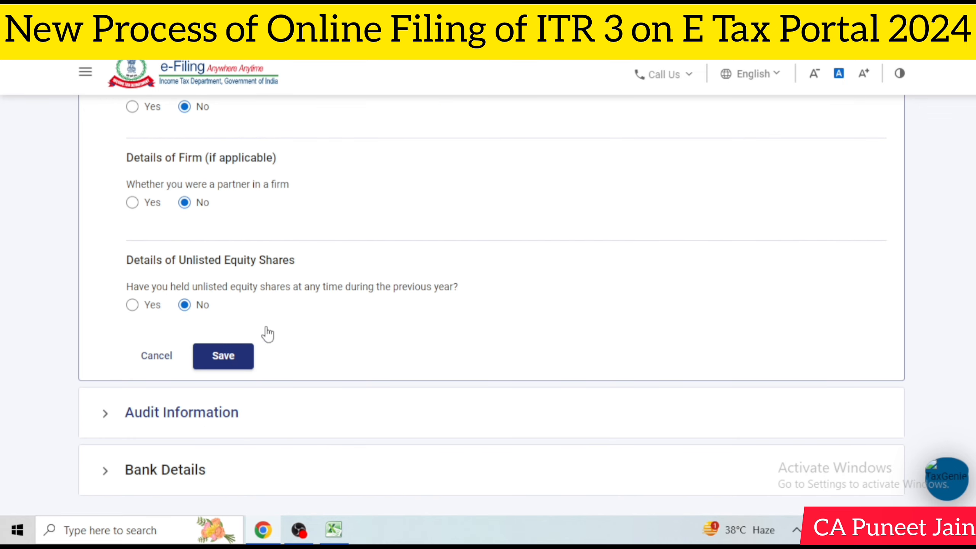
- In Audit Information, answer Yes for accounts under section 44AA and No for presumptive-only income, with turnover not exceeding 1 crore
{"action": "scroll", "coordinate": [432, 308], "scroll_direction": "down", "scroll_amount": 2}
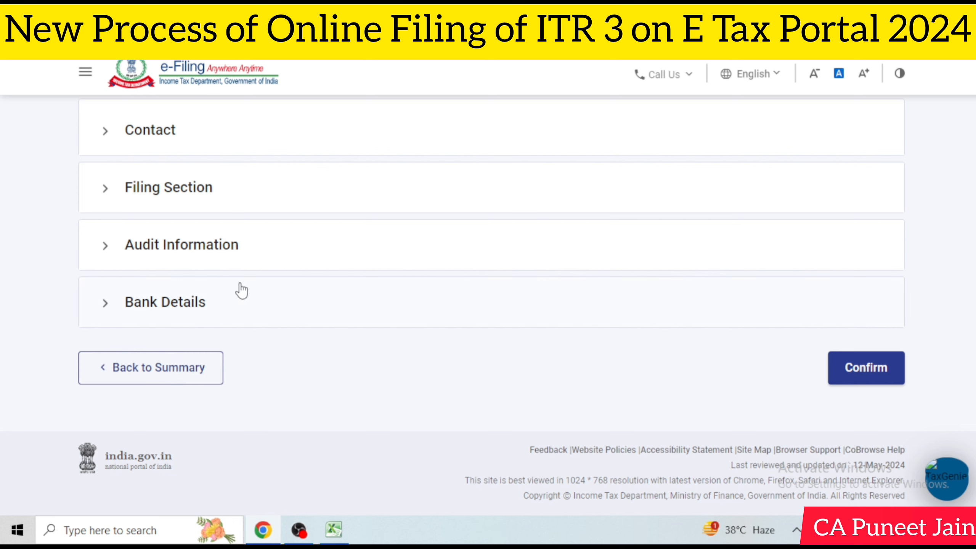
{"action": "left_click", "coordinate": [181, 244]}
{"action": "scroll", "coordinate": [253, 295], "scroll_direction": "down", "scroll_amount": 2}
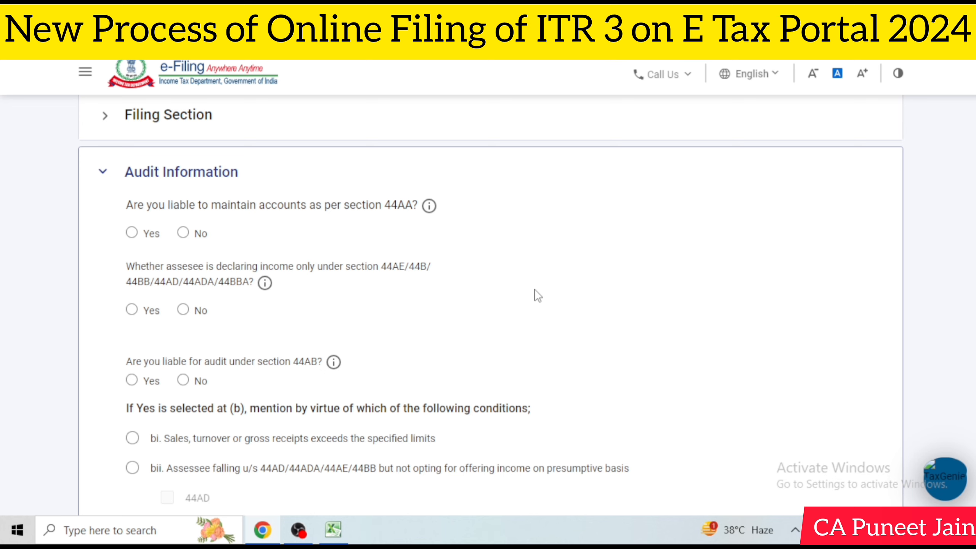
{"action": "scroll", "coordinate": [458, 255], "scroll_direction": "down", "scroll_amount": 2}
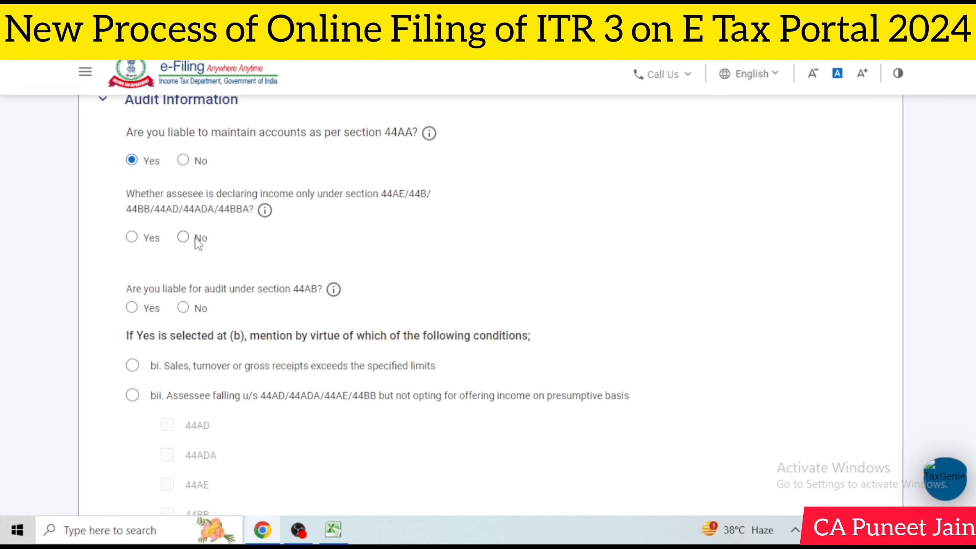
{"action": "left_click", "coordinate": [183, 237]}
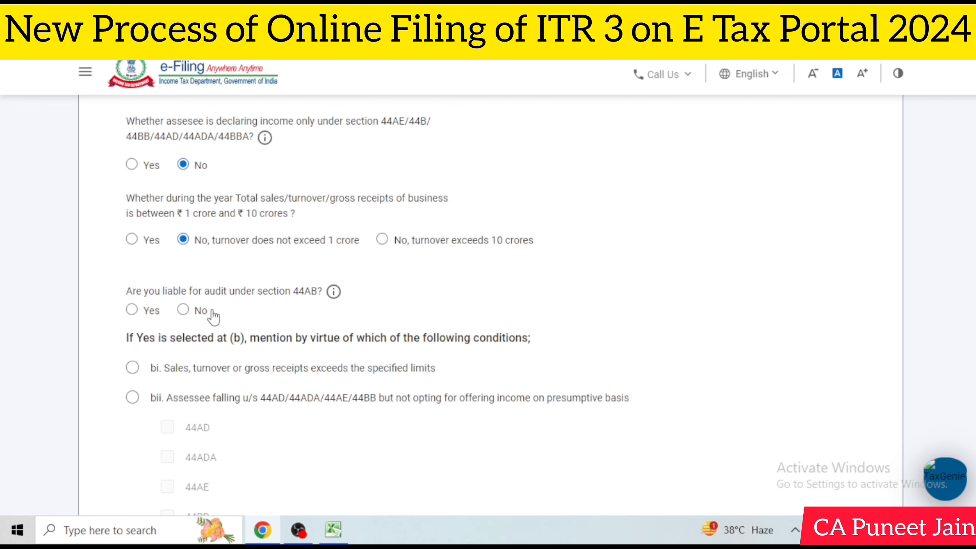
- Answer No to audit liability under section 44AB and to furnishing any other audit report, and save Audit Information
{"action": "left_click", "coordinate": [183, 310]}
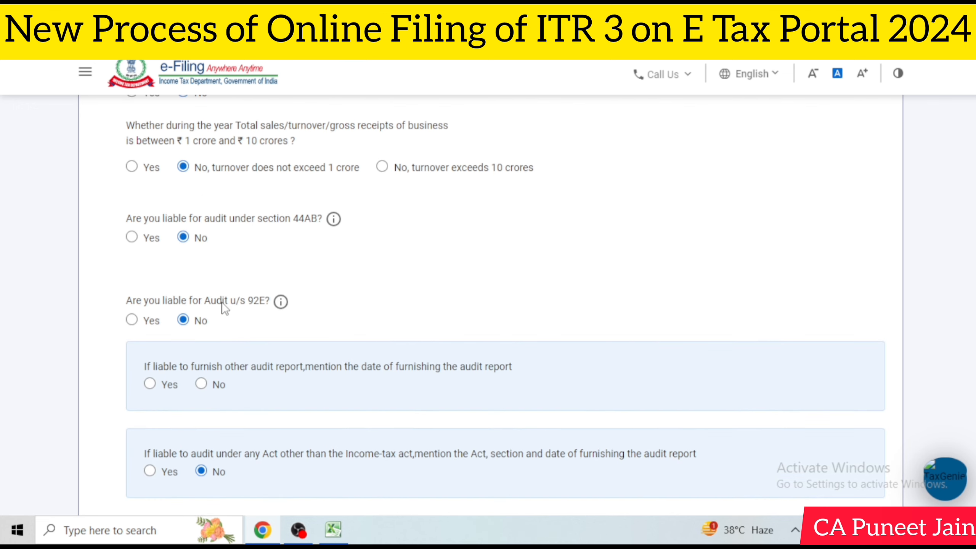
{"action": "left_click", "coordinate": [201, 312]}
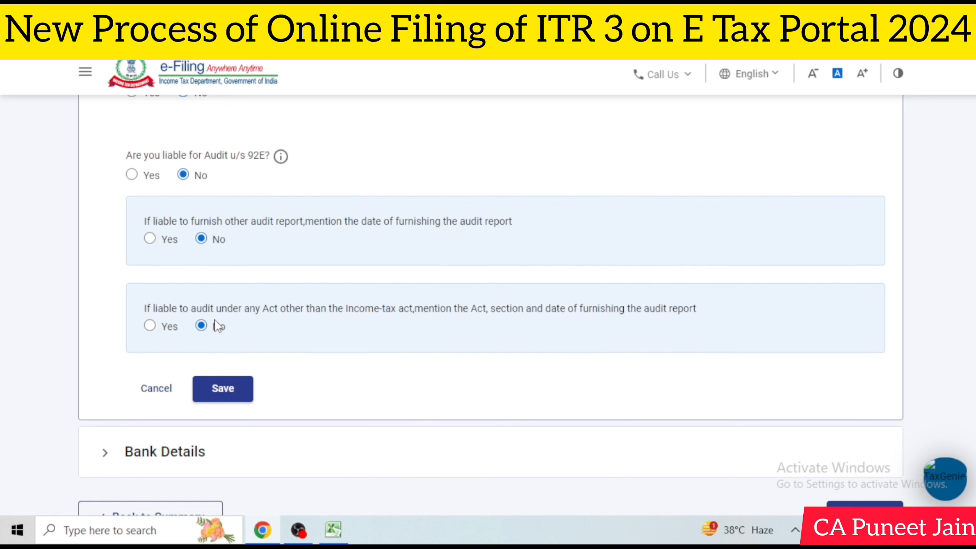
{"action": "left_click", "coordinate": [222, 389]}
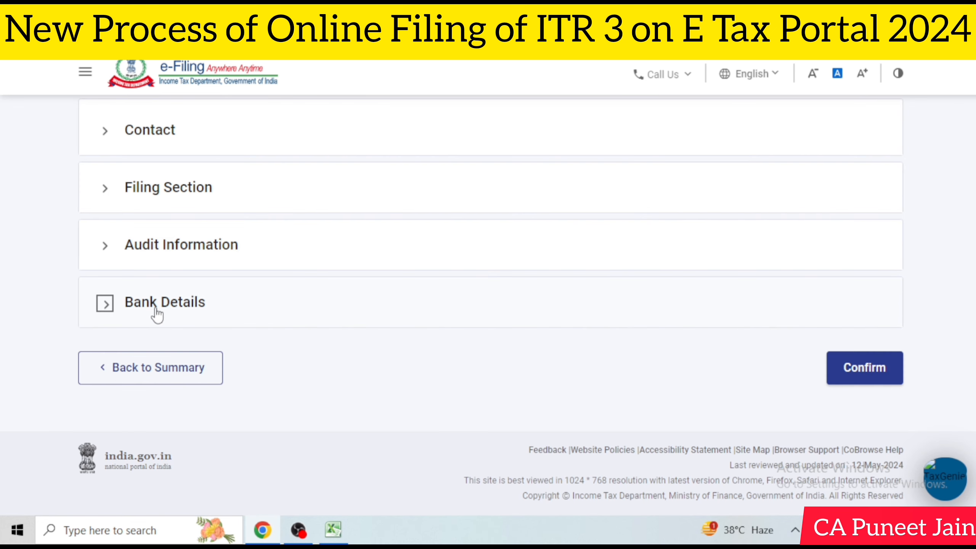
- Review the bank accounts declared under Bank Details in Part A - General
{"action": "left_click", "coordinate": [157, 308]}
{"action": "scroll", "coordinate": [592, 236], "scroll_direction": "down", "scroll_amount": 2}
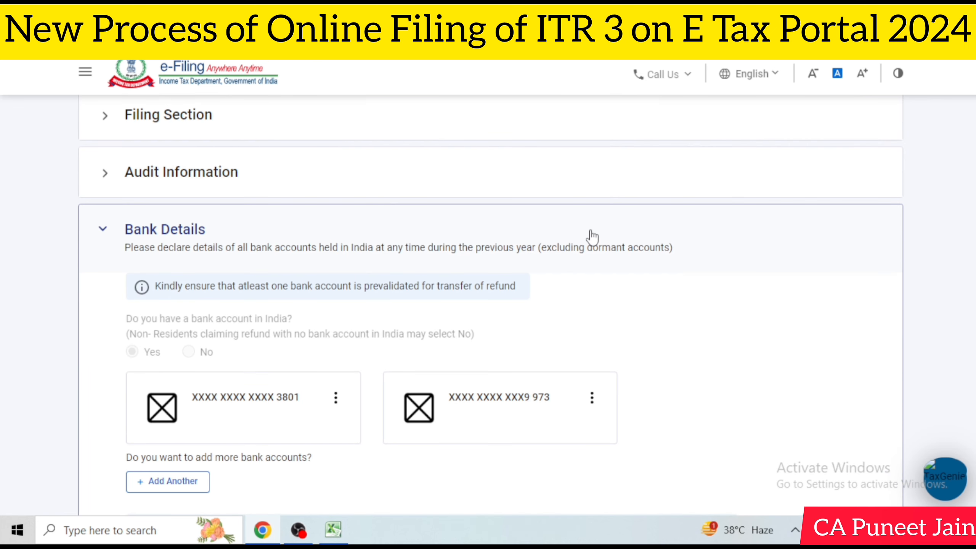
{"action": "scroll", "coordinate": [611, 234], "scroll_direction": "down", "scroll_amount": 2}
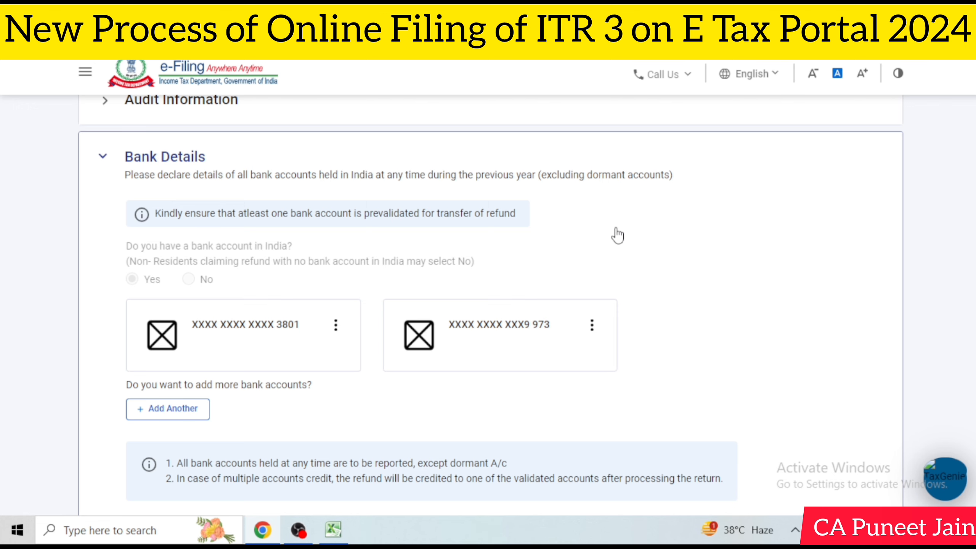
{"action": "scroll", "coordinate": [261, 159], "scroll_direction": "down", "scroll_amount": 4}
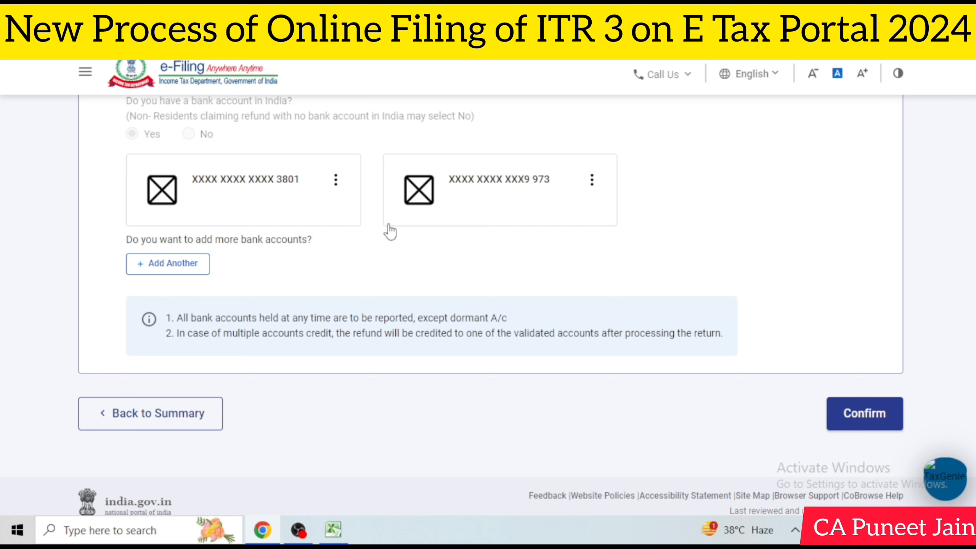
{"action": "scroll", "coordinate": [507, 230], "scroll_direction": "down", "scroll_amount": 1}
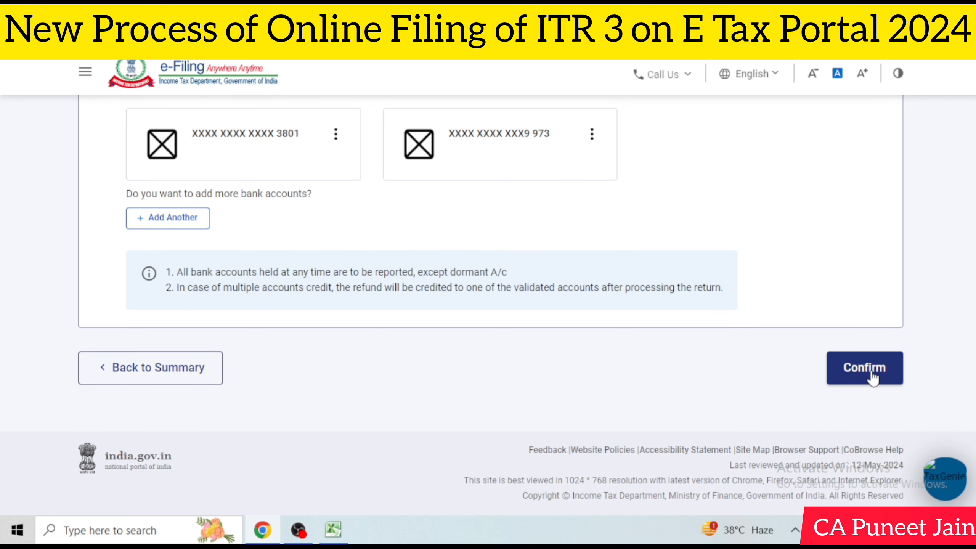
{"action": "left_click", "coordinate": [299, 530]}
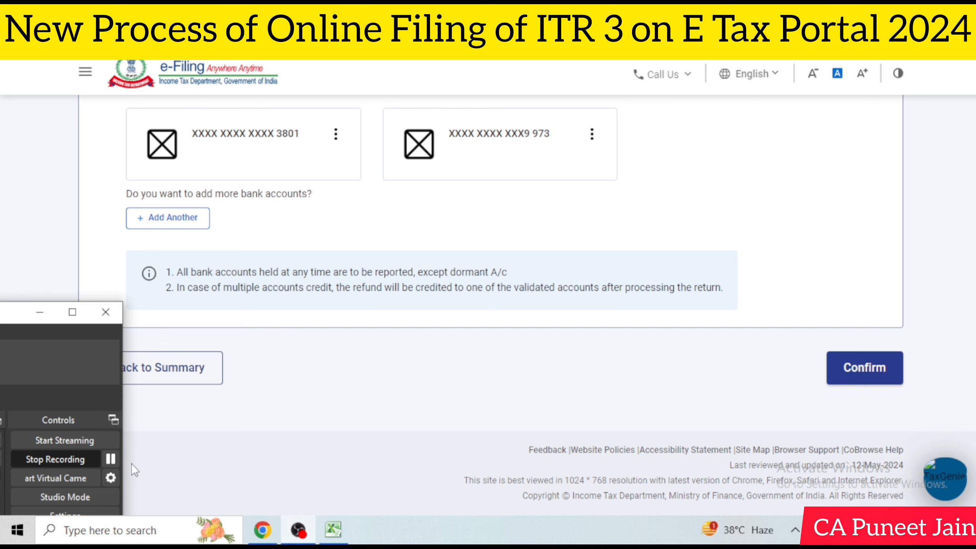
{"action": "left_click", "coordinate": [61, 195]}
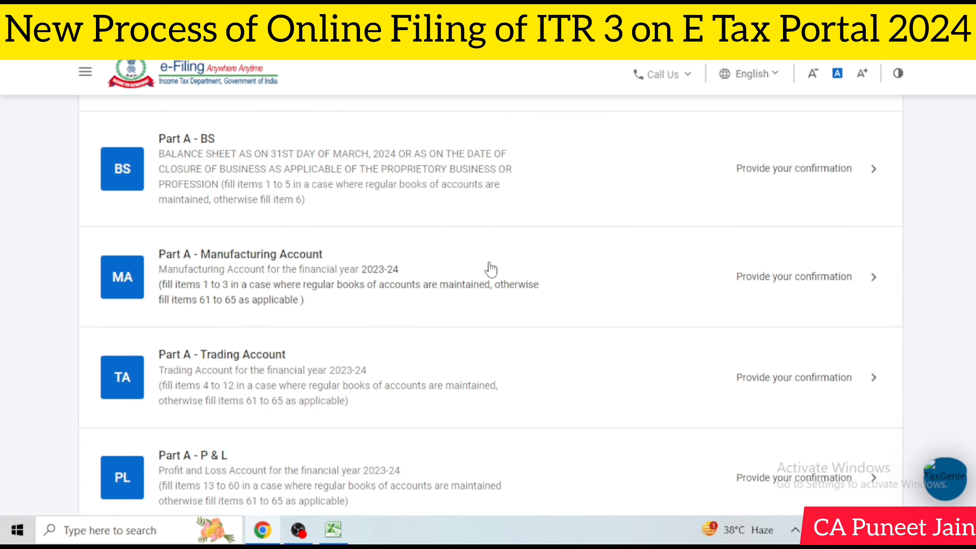
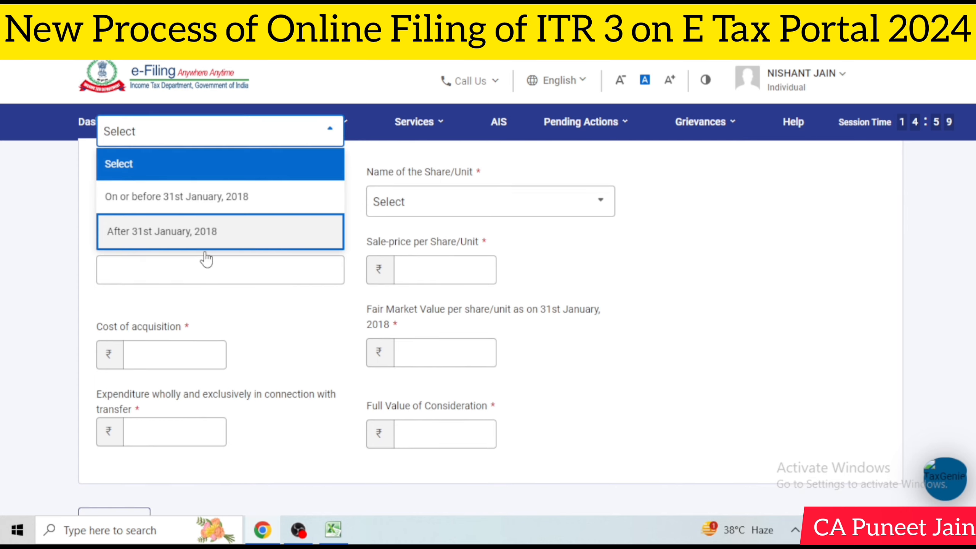
- In the Schedule 112A entry, select After 31st January, 2018 and copy the Long Term Trades buy total 170928.74 from Excel as cost of acquisition
{"action": "left_click", "coordinate": [202, 258]}
{"action": "left_click", "coordinate": [189, 321]}
{"action": "key", "text": "alt+Tab"}
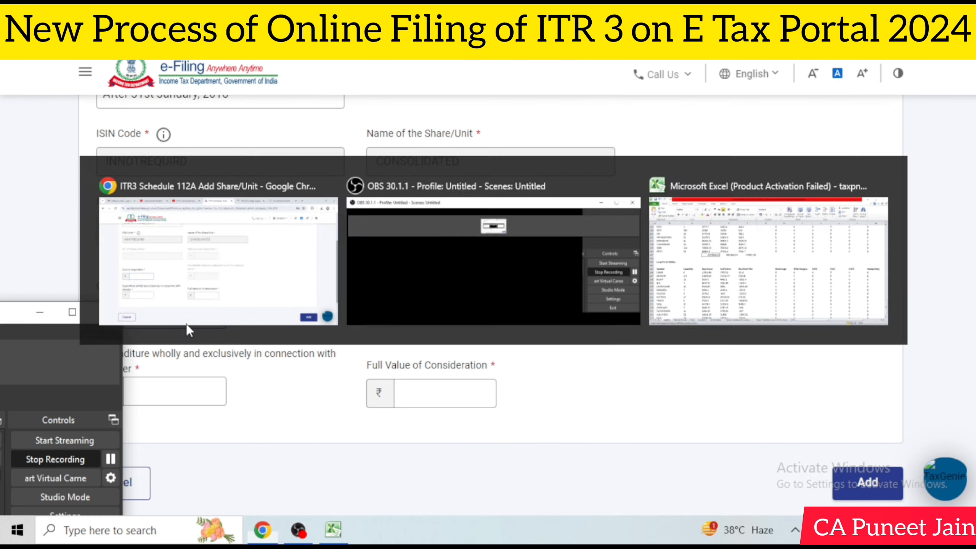
{"action": "scroll", "coordinate": [305, 359], "scroll_direction": "down", "scroll_amount": 3}
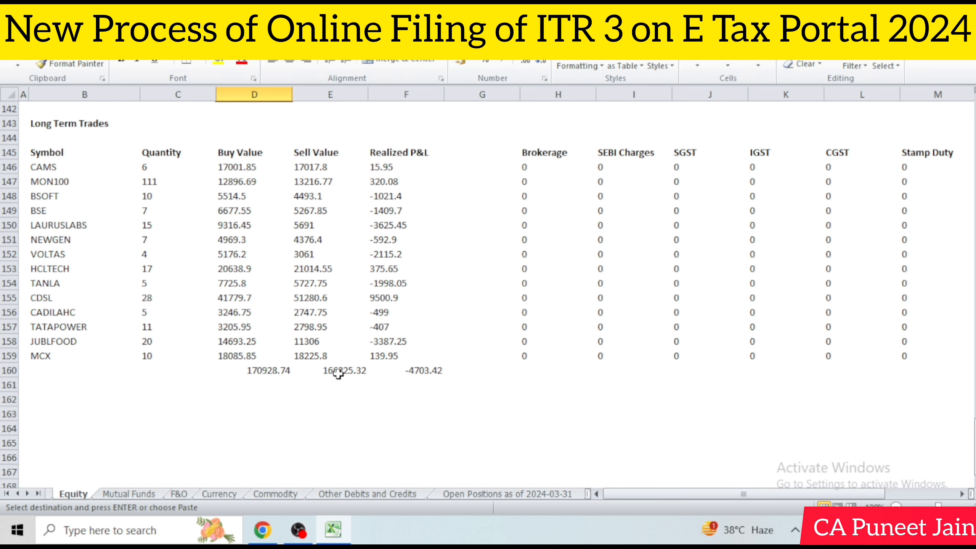
{"action": "left_click", "coordinate": [282, 375]}
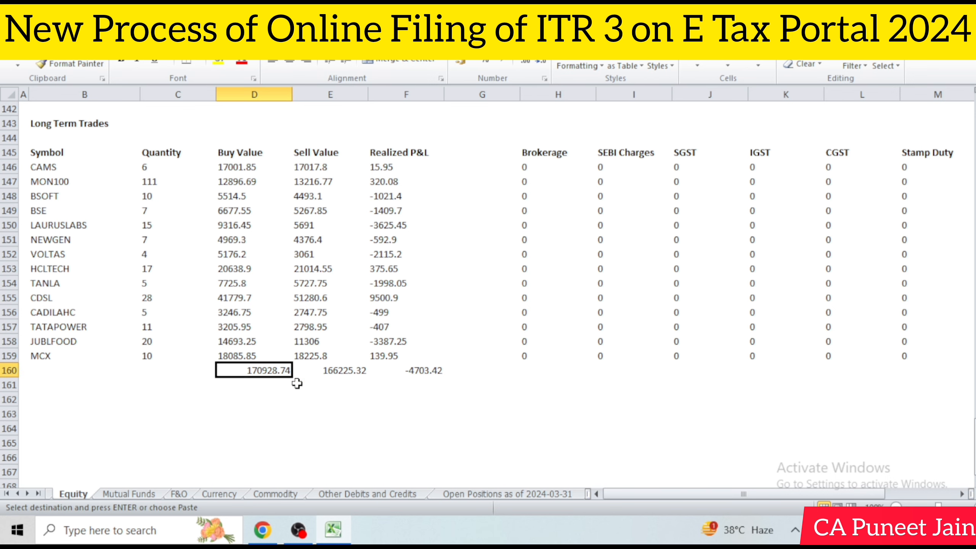
{"action": "key", "text": "ctrl+c"}
{"action": "key", "text": "alt+Tab"}
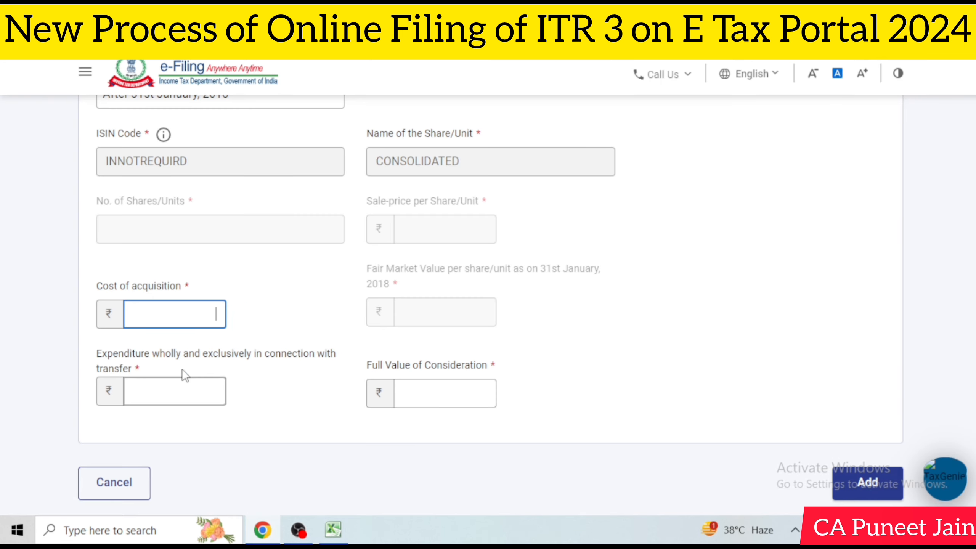
{"action": "key", "text": "ctrl+v"}
{"action": "left_click", "coordinate": [188, 392]}
{"action": "left_click", "coordinate": [217, 314]}
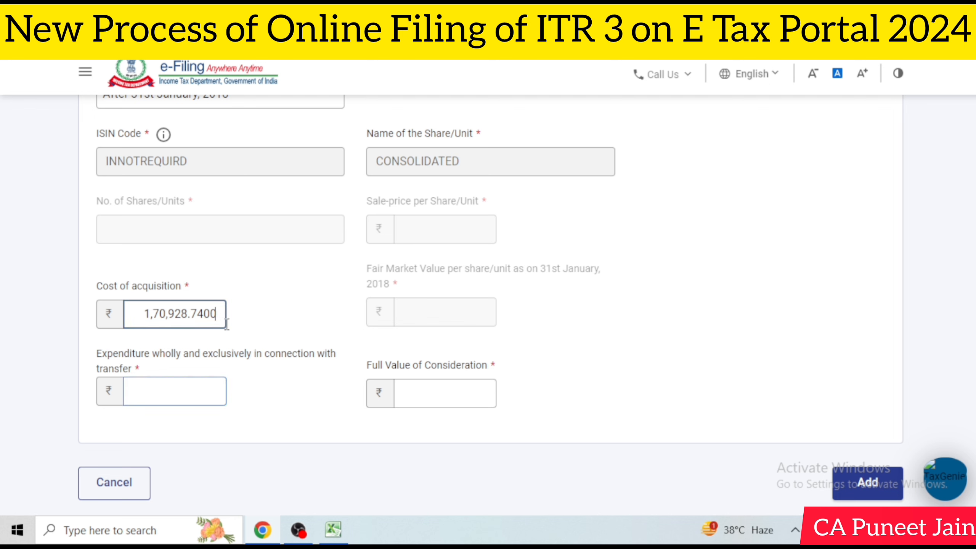
- Copy the Long Term Trades sell total 166225.32 from Excel into Full Value of Consideration, and set the expenditure connected with transfer to 0
{"action": "left_click", "coordinate": [165, 398]}
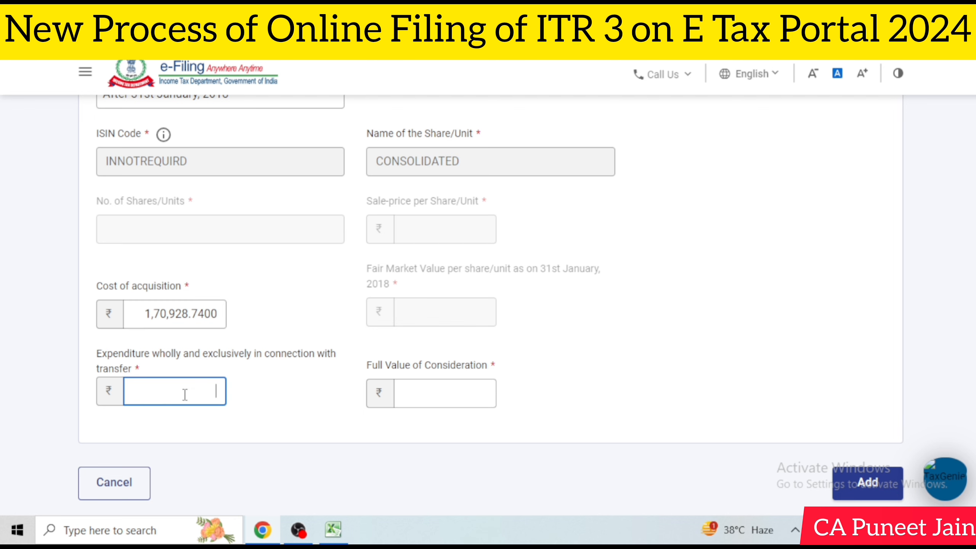
{"action": "key", "text": "alt+Tab"}
{"action": "left_click", "coordinate": [312, 369]}
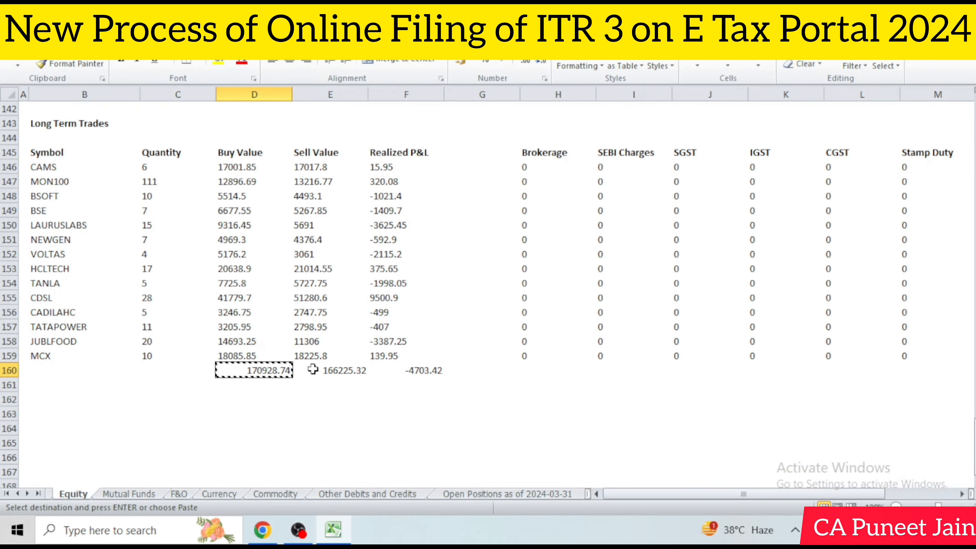
{"action": "key", "text": "ctrl+c"}
{"action": "key", "text": "alt+Tab"}
{"action": "key", "text": "ctrl+v"}
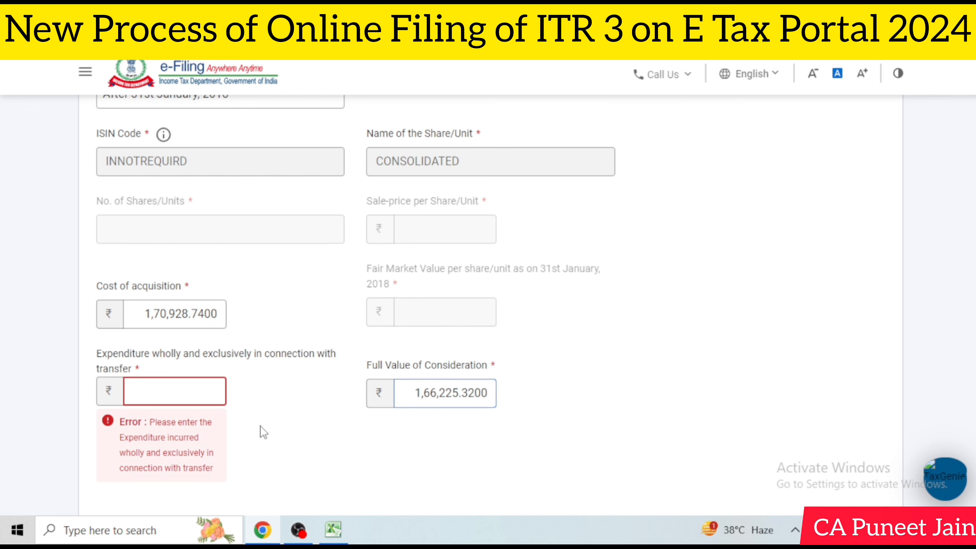
{"action": "left_click", "coordinate": [203, 385]}
{"action": "type", "text": "0"}
{"action": "scroll", "coordinate": [362, 400], "scroll_direction": "down", "scroll_amount": 3}
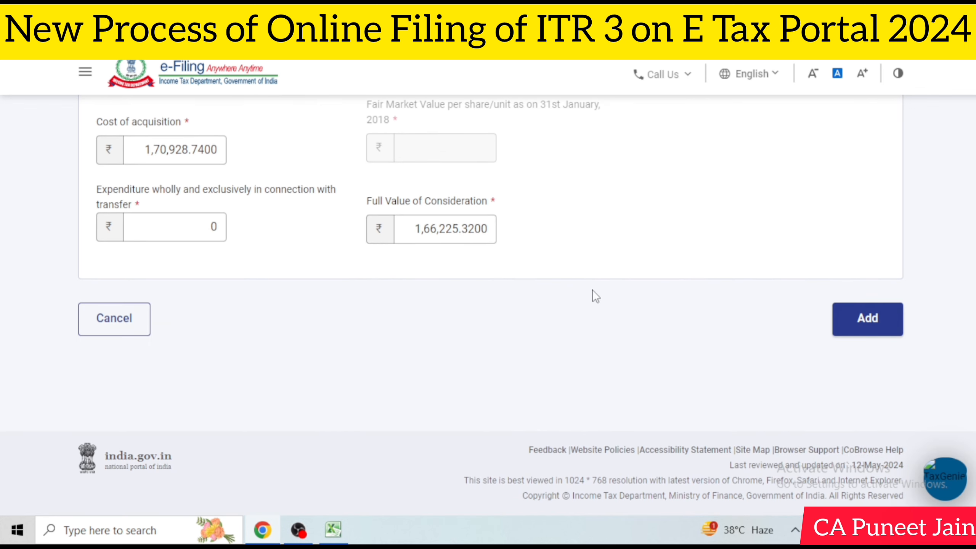
- Trim the trailing zeros from the Full Value of Consideration and add the share entry to Schedule 112A
{"action": "left_click", "coordinate": [488, 230]}
{"action": "key", "text": "BackSpace"}
{"action": "key", "text": "BackSpace"}
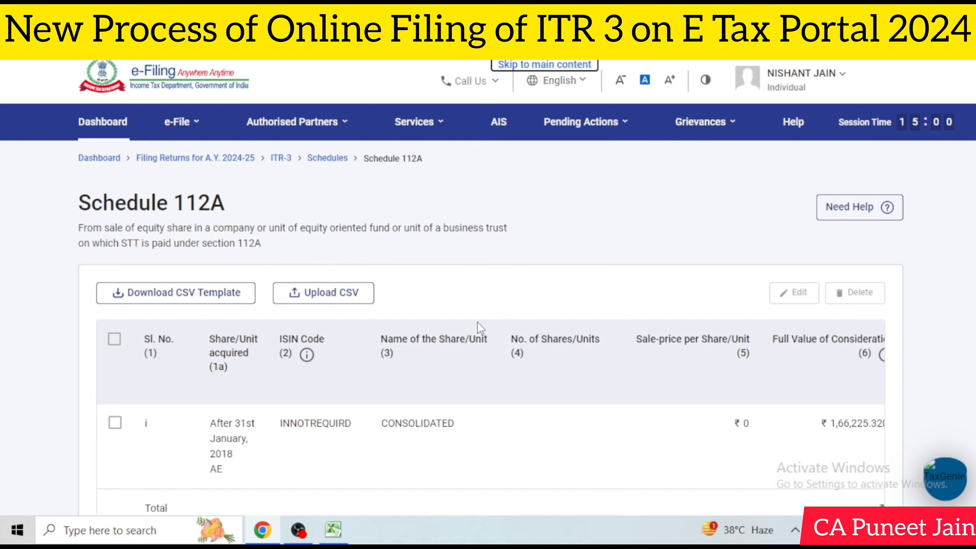
- Check the last amount columns of the consolidated share entry and confirm Schedule 112A
{"action": "scroll", "coordinate": [499, 326], "scroll_direction": "down", "scroll_amount": 5}
{"action": "left_click_drag", "start_coordinate": [373, 277], "coordinate": [838, 277]}
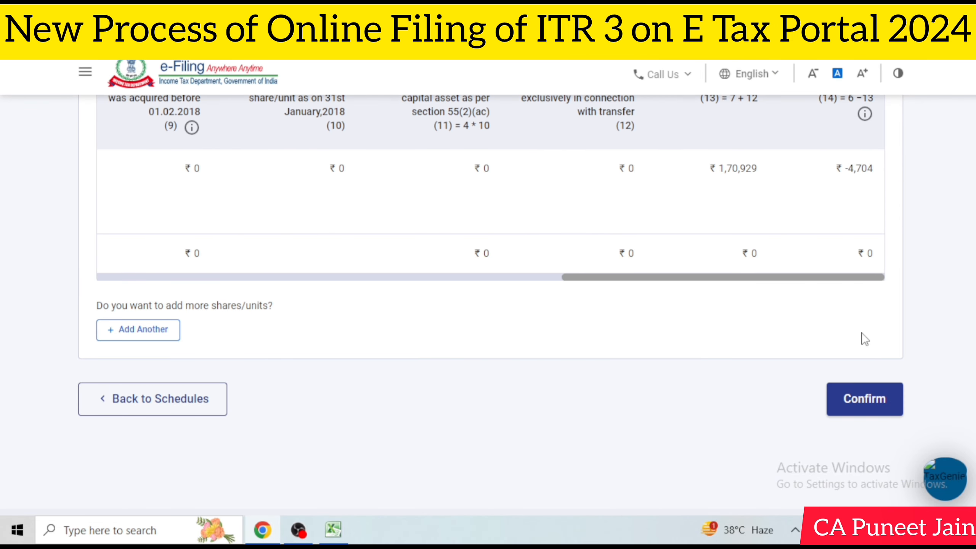
{"action": "left_click", "coordinate": [865, 399]}
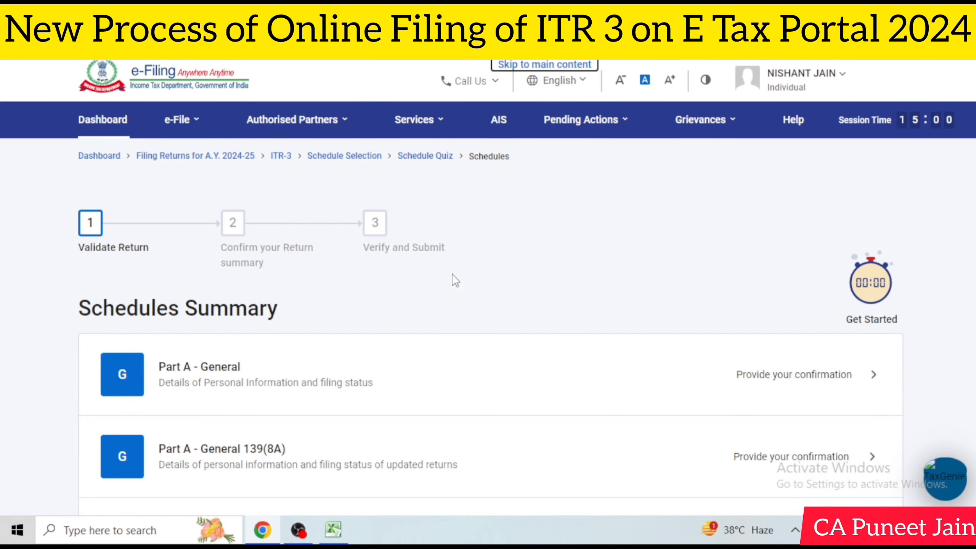
- Examine the confirmation status of the schedules from Part A - General to Schedule DEP in the Schedules Summary
{"action": "scroll", "coordinate": [452, 273], "scroll_direction": "down", "scroll_amount": 4}
{"action": "scroll", "coordinate": [452, 273], "scroll_direction": "down", "scroll_amount": 7}
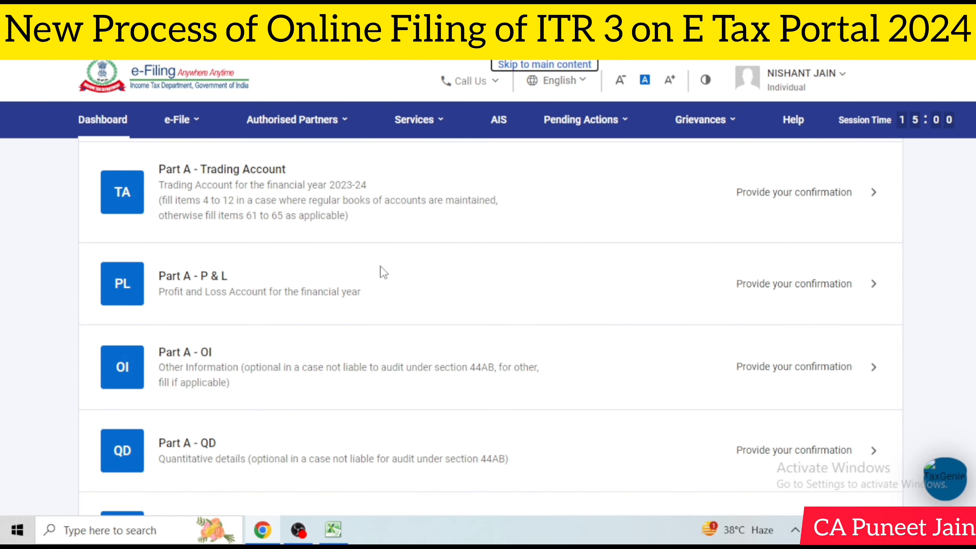
{"action": "scroll", "coordinate": [380, 274], "scroll_direction": "up", "scroll_amount": 5}
{"action": "scroll", "coordinate": [275, 255], "scroll_direction": "up", "scroll_amount": 2}
{"action": "scroll", "coordinate": [308, 265], "scroll_direction": "down", "scroll_amount": 2}
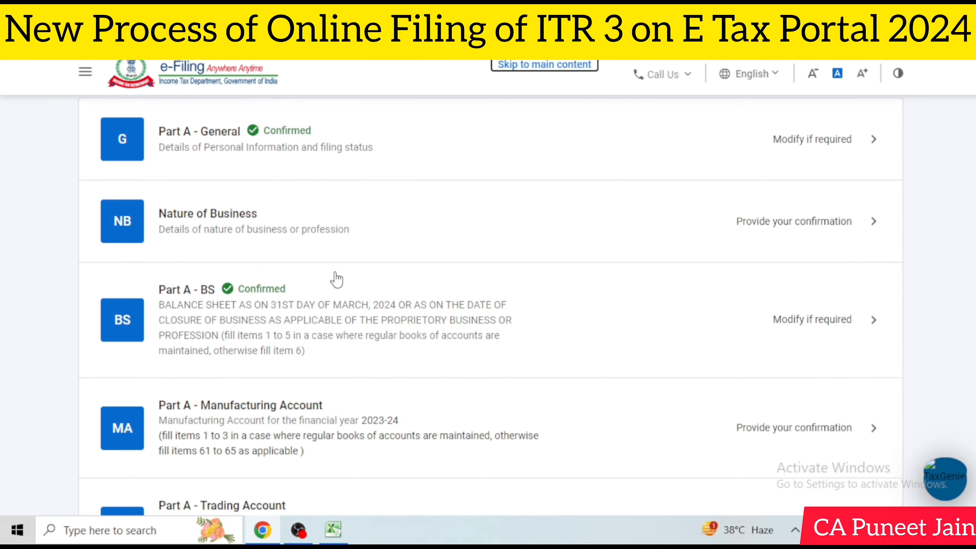
{"action": "scroll", "coordinate": [337, 279], "scroll_direction": "down", "scroll_amount": 3}
{"action": "scroll", "coordinate": [430, 235], "scroll_direction": "down", "scroll_amount": 5}
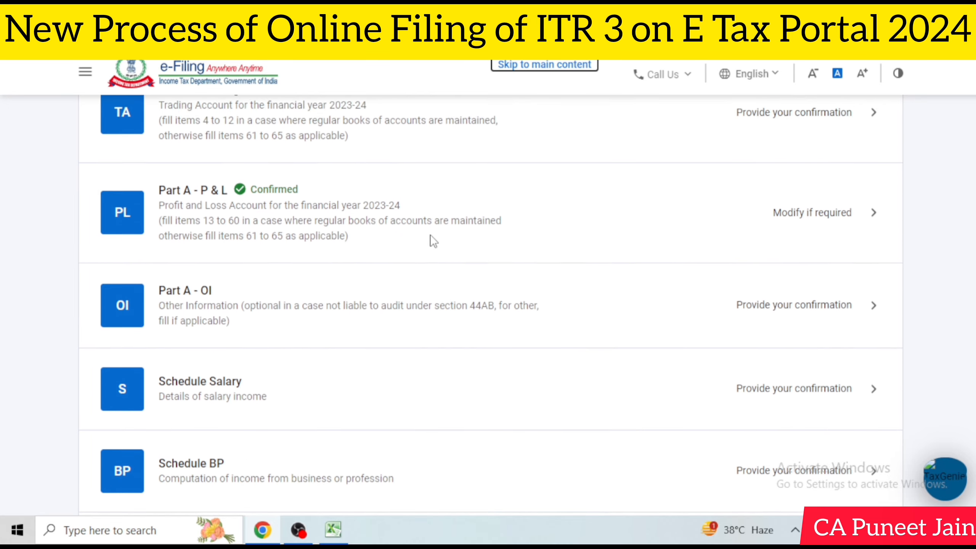
{"action": "scroll", "coordinate": [432, 242], "scroll_direction": "up", "scroll_amount": 4}
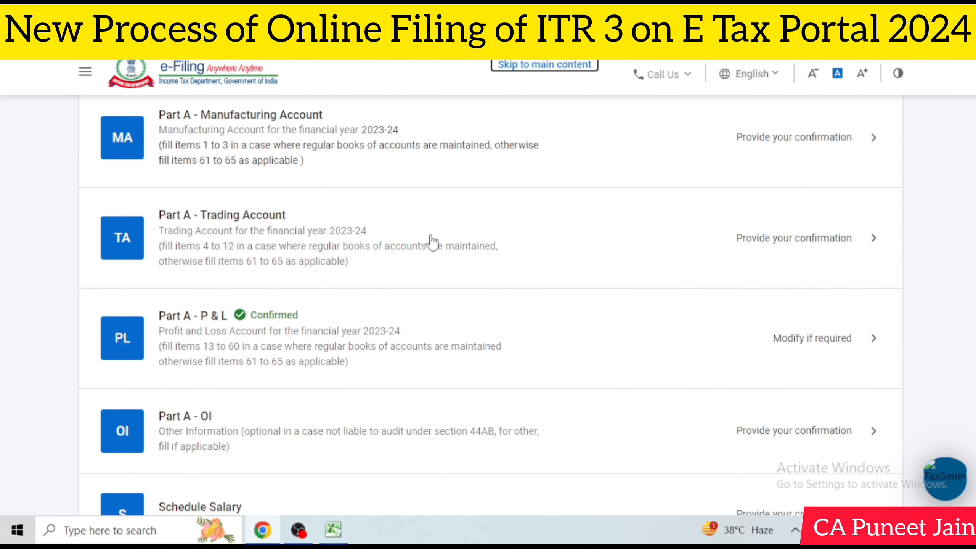
{"action": "scroll", "coordinate": [432, 242], "scroll_direction": "up", "scroll_amount": 3}
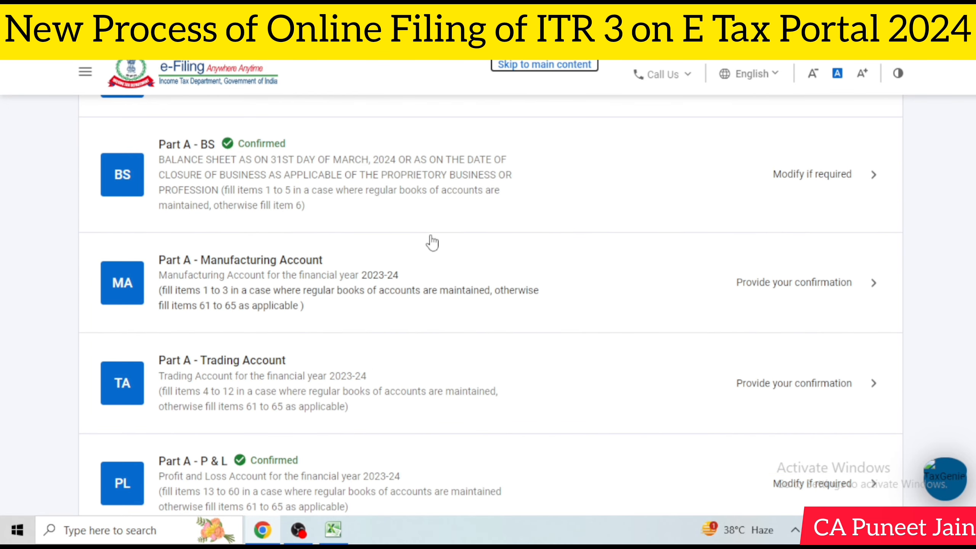
{"action": "scroll", "coordinate": [433, 242], "scroll_direction": "down", "scroll_amount": 6}
{"action": "scroll", "coordinate": [433, 243], "scroll_direction": "down", "scroll_amount": 3}
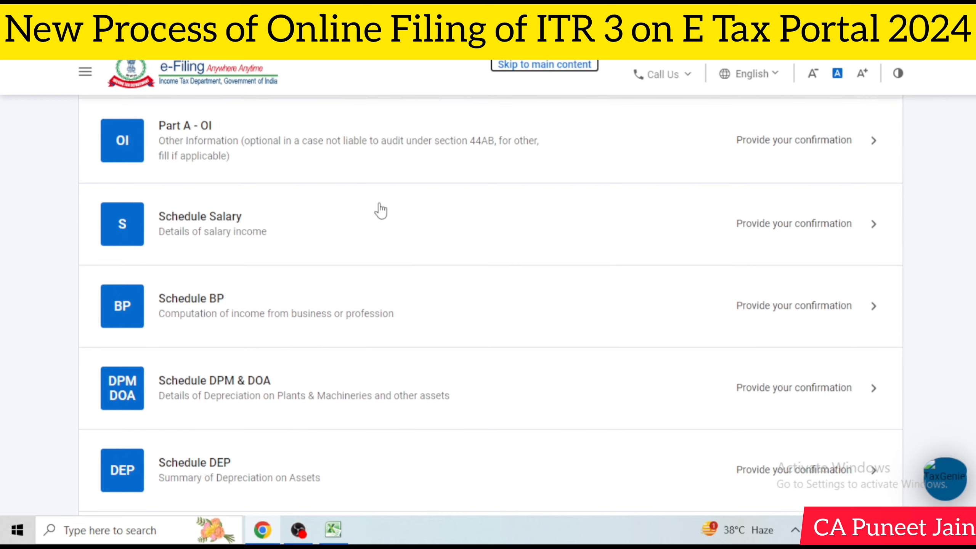
- Open Schedule Salary and review the Employer 1 details under Gross Salary
{"action": "left_click", "coordinate": [380, 210]}
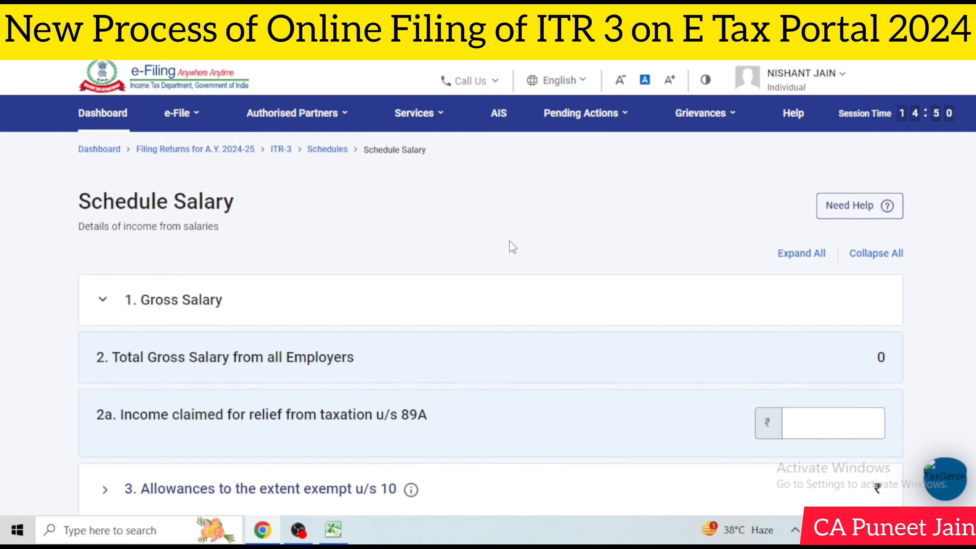
{"action": "scroll", "coordinate": [167, 218], "scroll_direction": "down", "scroll_amount": 4}
{"action": "scroll", "coordinate": [167, 218], "scroll_direction": "down", "scroll_amount": 3}
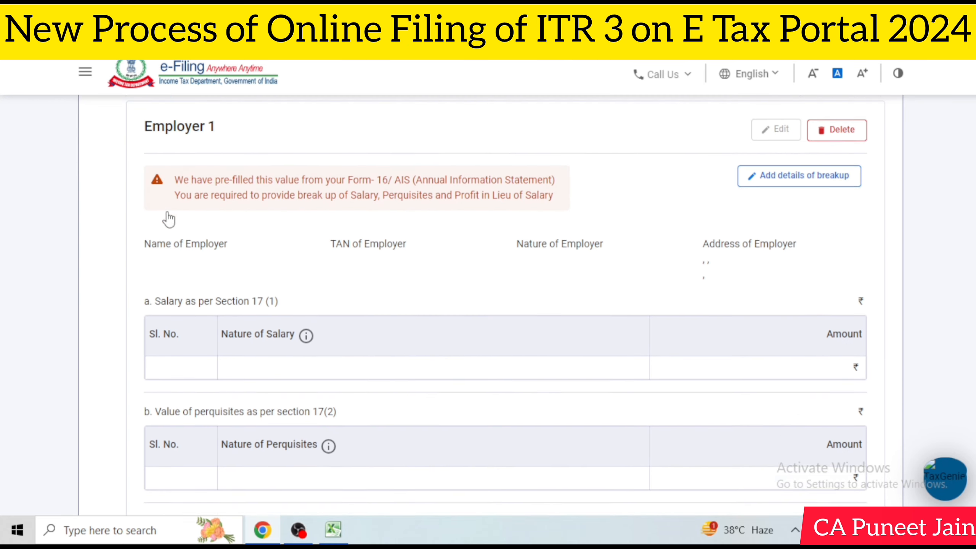
{"action": "scroll", "coordinate": [168, 218], "scroll_direction": "up", "scroll_amount": 6}
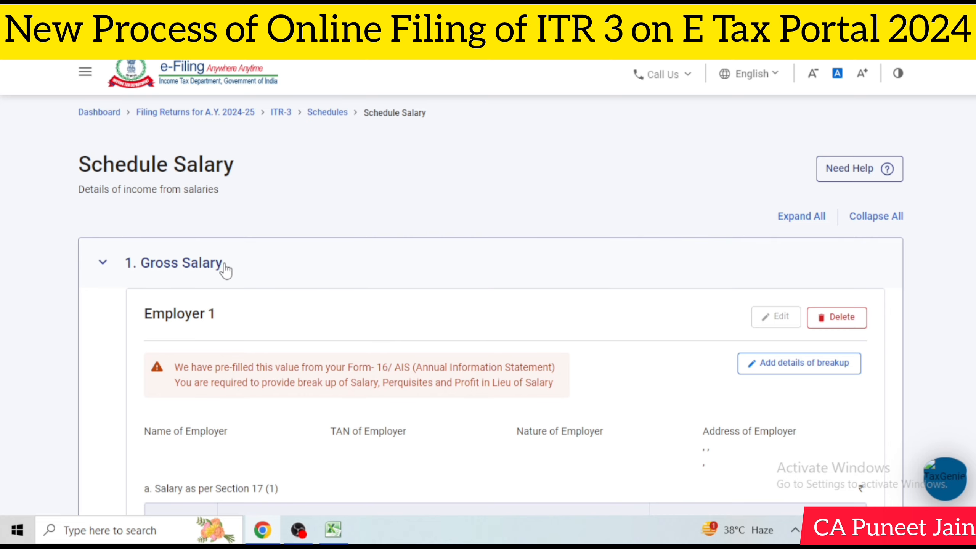
- Delete the pre-filled Employer 1 entry under Gross Salary and begin adding a new employer
{"action": "scroll", "coordinate": [231, 265], "scroll_direction": "down", "scroll_amount": 1}
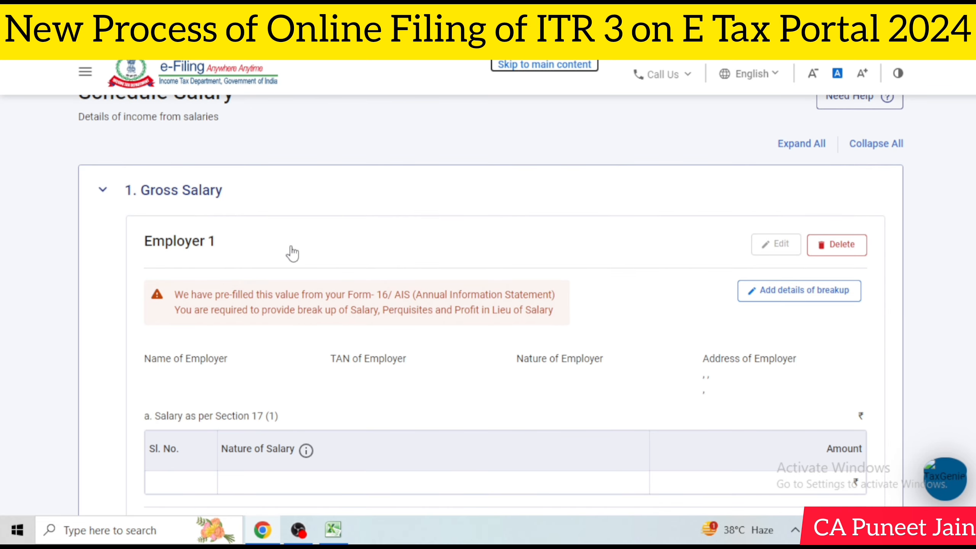
{"action": "scroll", "coordinate": [614, 239], "scroll_direction": "down", "scroll_amount": 1}
{"action": "scroll", "coordinate": [469, 267], "scroll_direction": "up", "scroll_amount": 2}
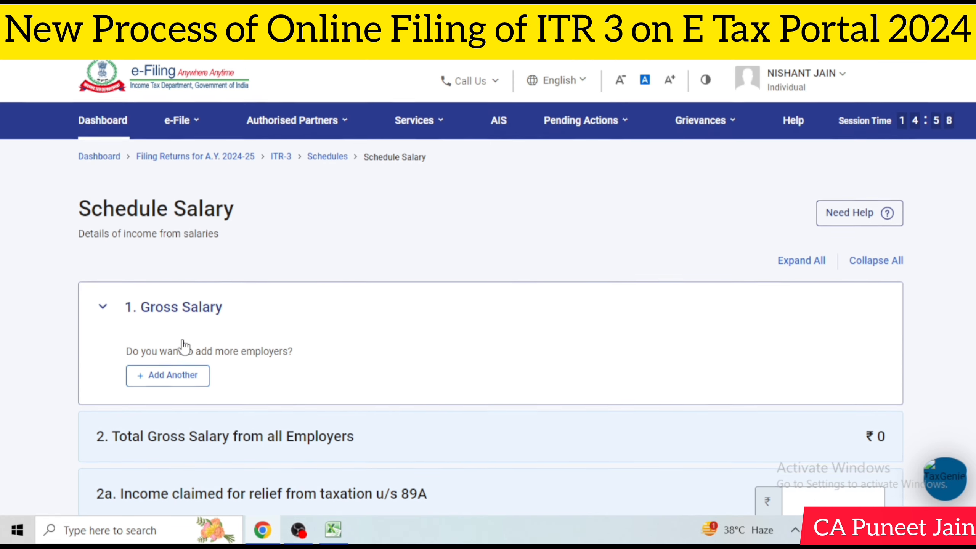
{"action": "left_click", "coordinate": [173, 390]}
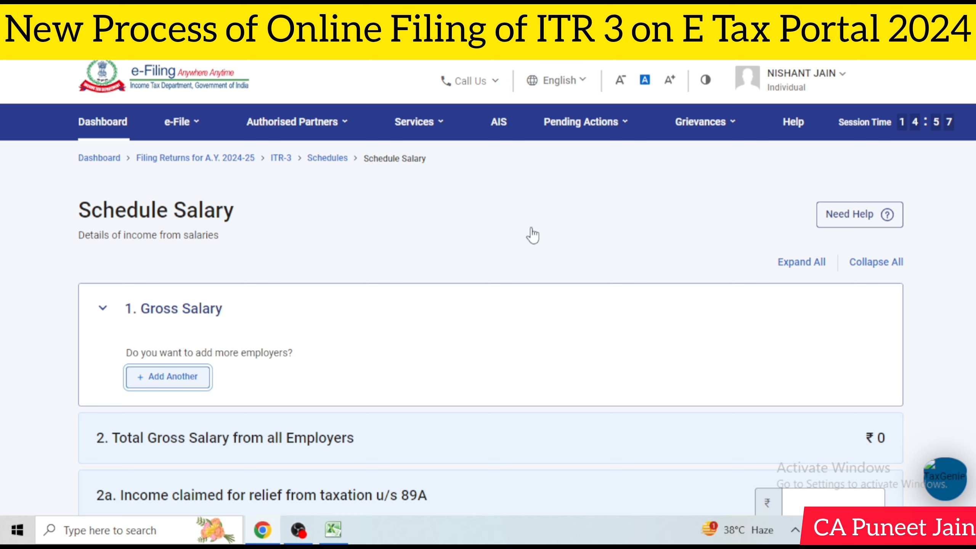
- Choose the Nature of Employer in the new employer's breakup form
{"action": "scroll", "coordinate": [269, 192], "scroll_direction": "down", "scroll_amount": 4}
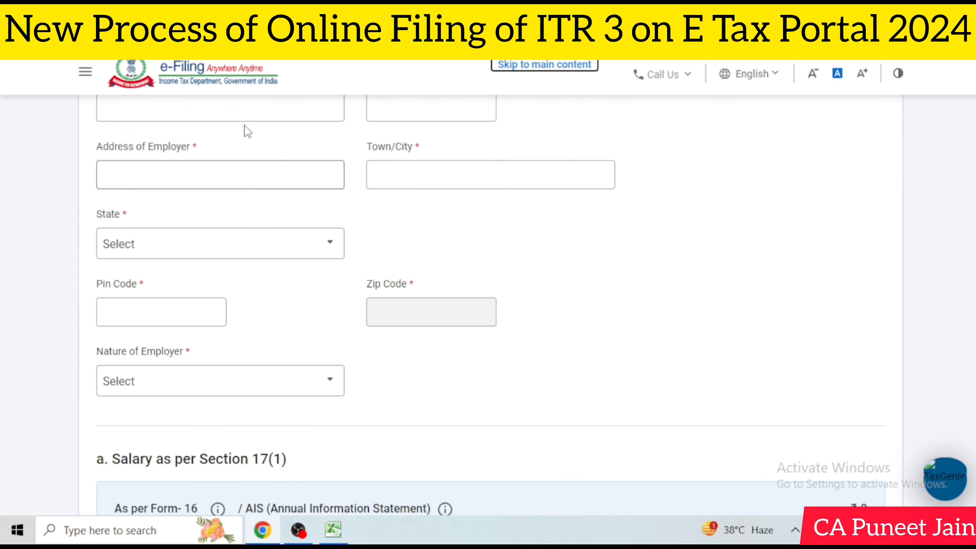
{"action": "scroll", "coordinate": [235, 192], "scroll_direction": "down", "scroll_amount": 4}
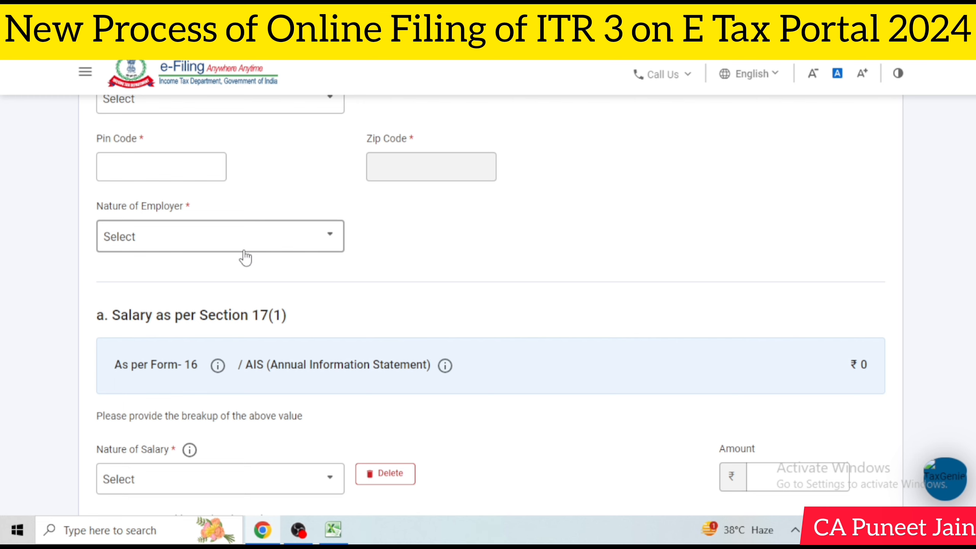
{"action": "left_click", "coordinate": [212, 257]}
{"action": "scroll", "coordinate": [192, 327], "scroll_direction": "down", "scroll_amount": 5}
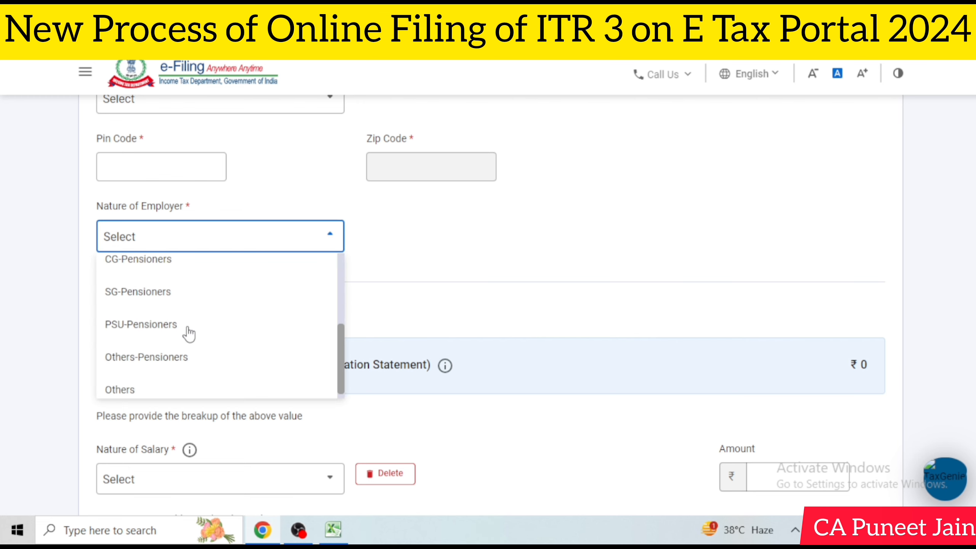
{"action": "left_click", "coordinate": [181, 378]}
- Set the Nature of Salary under Section 17(1) to Basic salary
{"action": "scroll", "coordinate": [292, 329], "scroll_direction": "down", "scroll_amount": 6}
{"action": "left_click", "coordinate": [199, 255]}
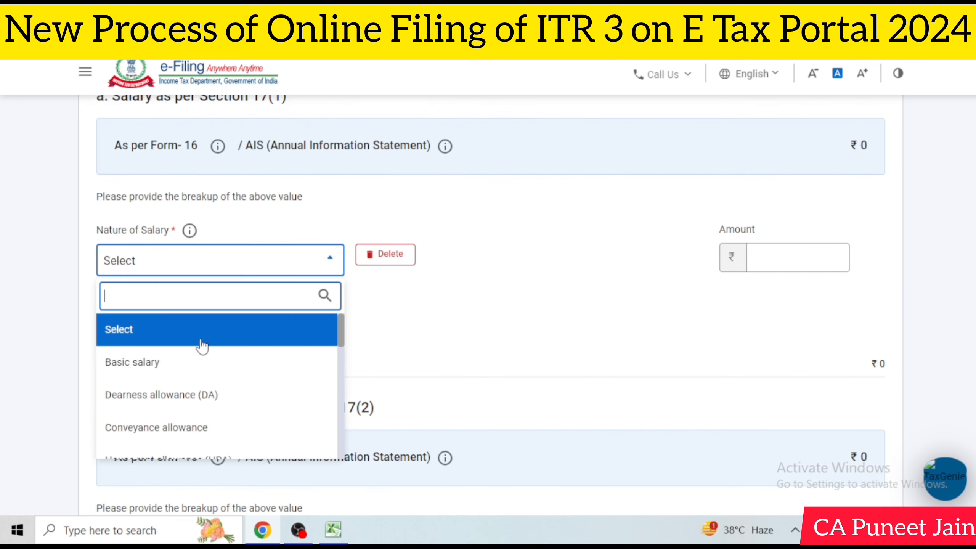
{"action": "left_click", "coordinate": [197, 361]}
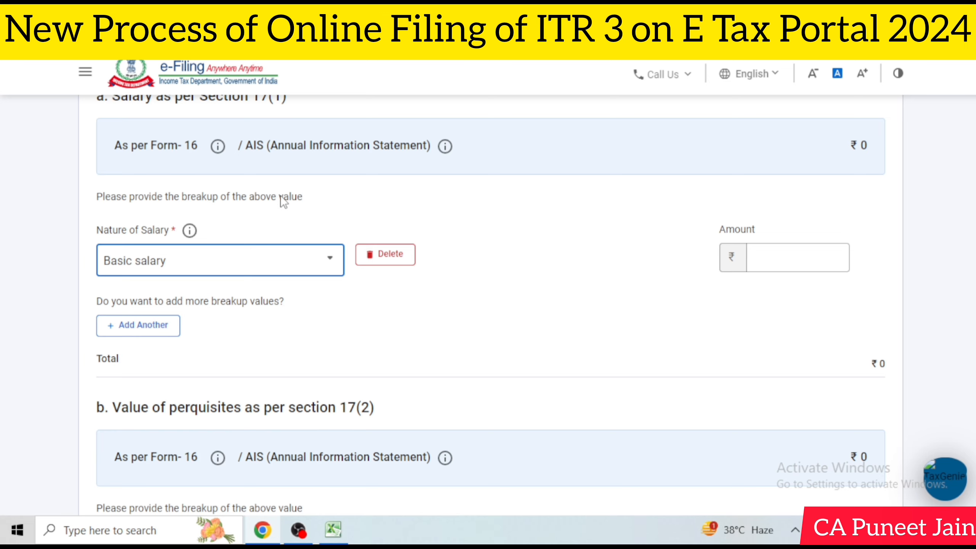
- Look through the other Nature of Salary options available for the Section 17(1) breakup
{"action": "scroll", "coordinate": [281, 195], "scroll_direction": "down", "scroll_amount": 2}
{"action": "left_click", "coordinate": [258, 194]}
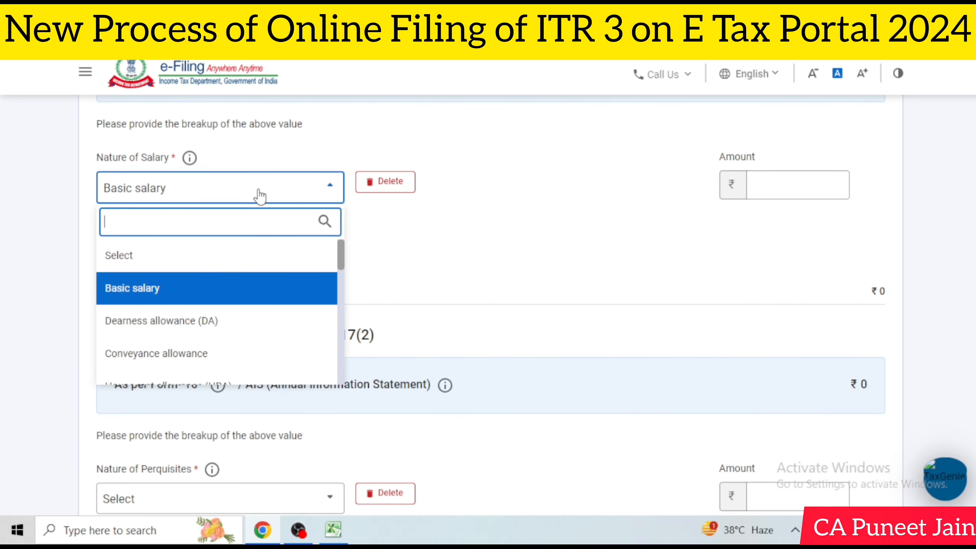
{"action": "scroll", "coordinate": [247, 252], "scroll_direction": "down", "scroll_amount": 4}
{"action": "scroll", "coordinate": [284, 189], "scroll_direction": "down", "scroll_amount": 6}
{"action": "scroll", "coordinate": [282, 188], "scroll_direction": "up", "scroll_amount": 3}
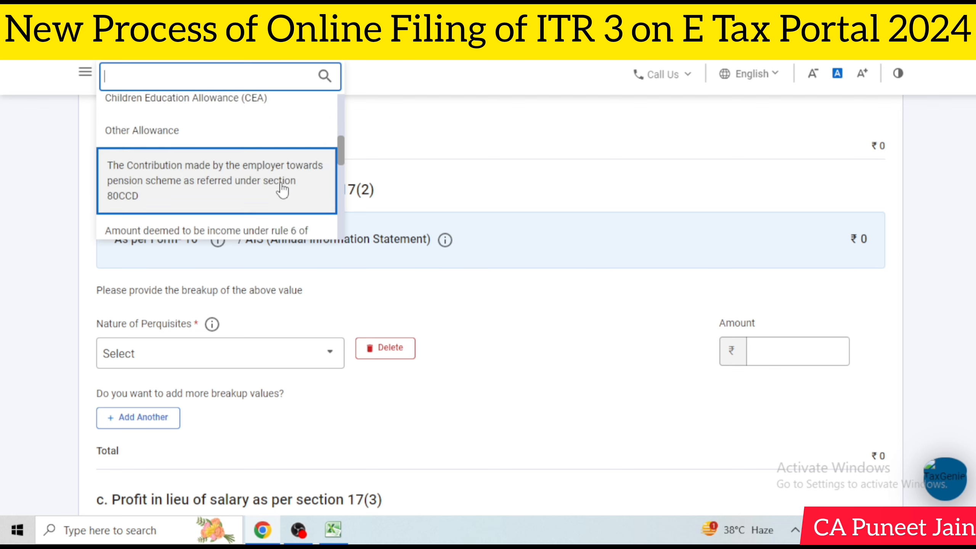
{"action": "scroll", "coordinate": [283, 189], "scroll_direction": "up", "scroll_amount": 3}
{"action": "left_click", "coordinate": [286, 156]}
- Set the Basic salary amount under Section 17(1) to 10,00,000
{"action": "left_click", "coordinate": [754, 213]}
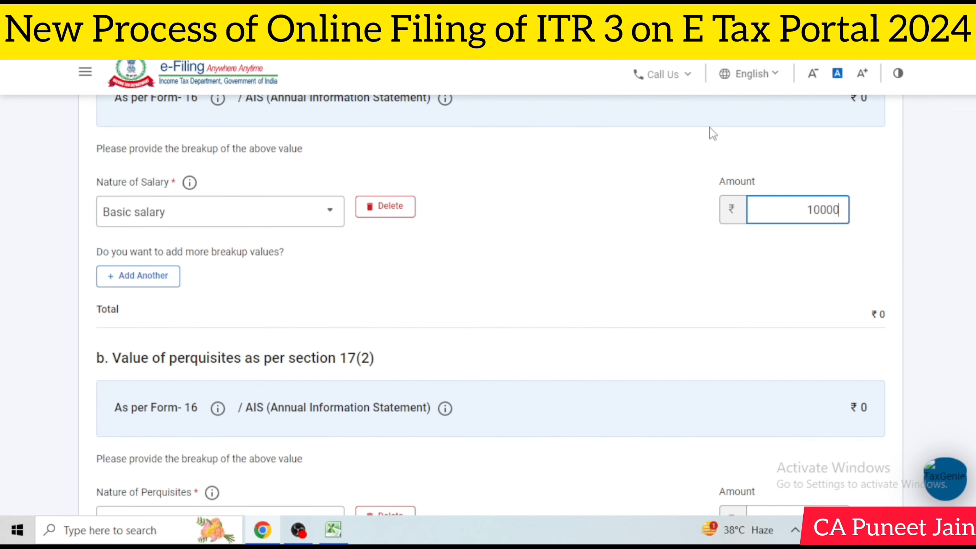
{"action": "type", "text": "1000000"}
{"action": "left_click", "coordinate": [204, 230]}
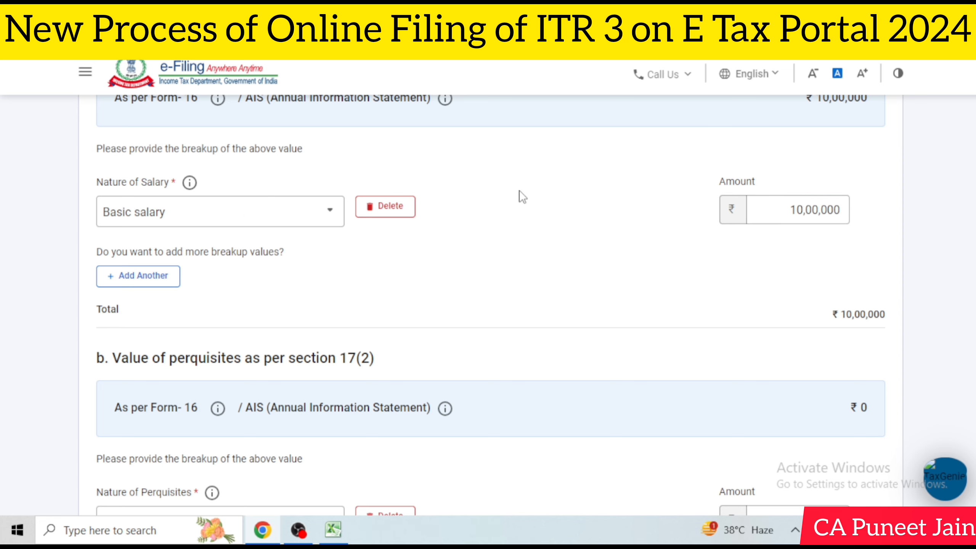
- Delete the empty breakup rows for perquisites under section 17(2) and profit in lieu of salary under section 17(3)
{"action": "scroll", "coordinate": [523, 196], "scroll_direction": "up", "scroll_amount": 2}
{"action": "scroll", "coordinate": [519, 196], "scroll_direction": "down", "scroll_amount": 6}
{"action": "left_click", "coordinate": [397, 304]}
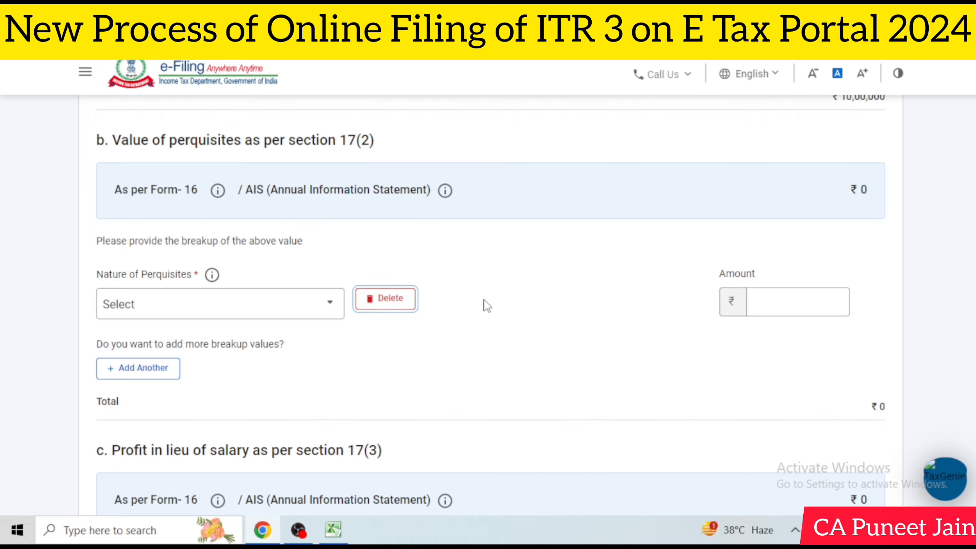
{"action": "left_click", "coordinate": [609, 338]}
{"action": "scroll", "coordinate": [402, 276], "scroll_direction": "down", "scroll_amount": 5}
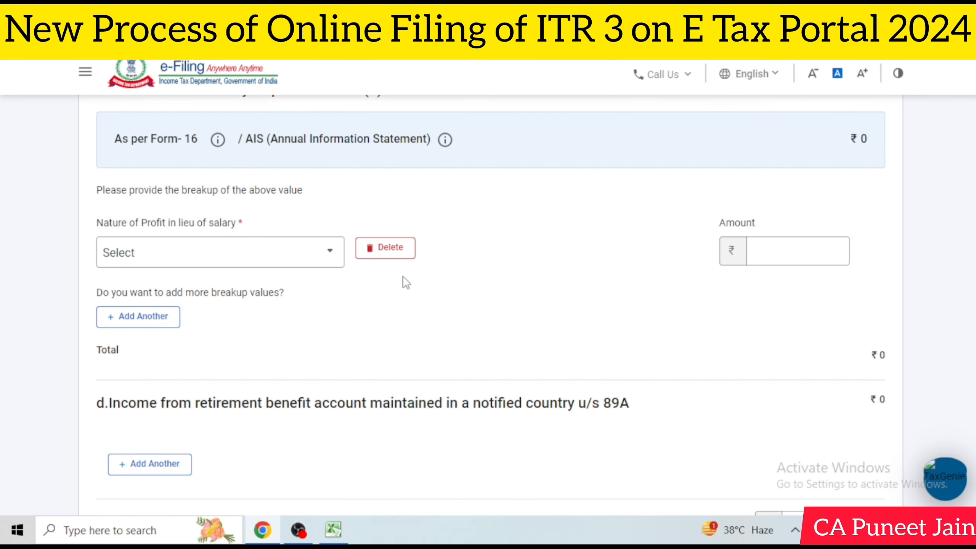
{"action": "left_click", "coordinate": [408, 254]}
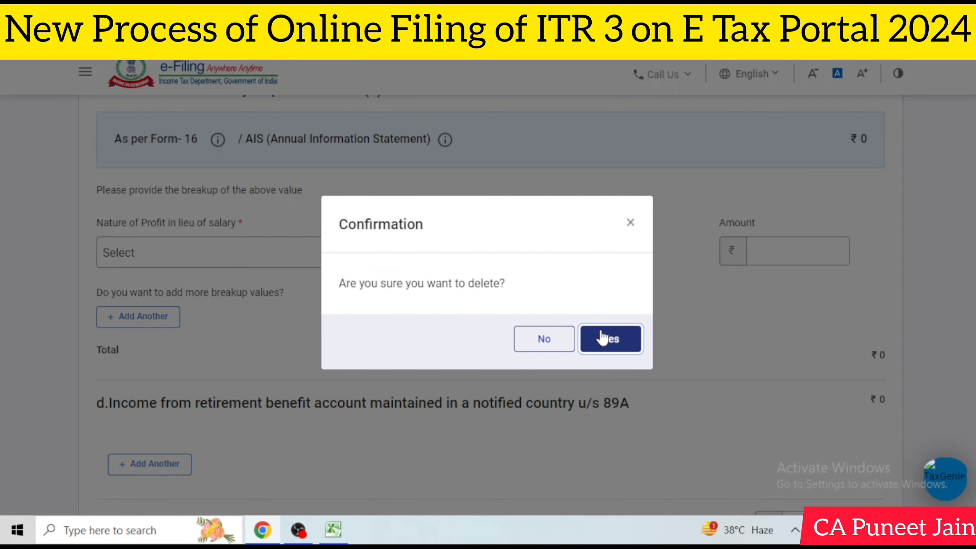
{"action": "left_click", "coordinate": [610, 338]}
- Add the employer entry with its mandatory employer details to Schedule Salary
{"action": "scroll", "coordinate": [600, 331], "scroll_direction": "down", "scroll_amount": 10}
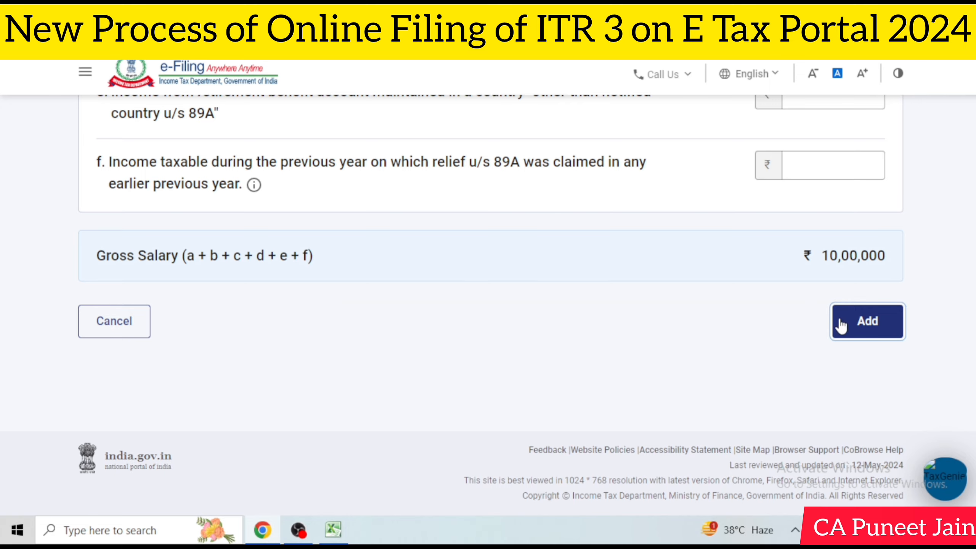
{"action": "left_click", "coordinate": [867, 321]}
{"action": "scroll", "coordinate": [277, 285], "scroll_direction": "down", "scroll_amount": 3}
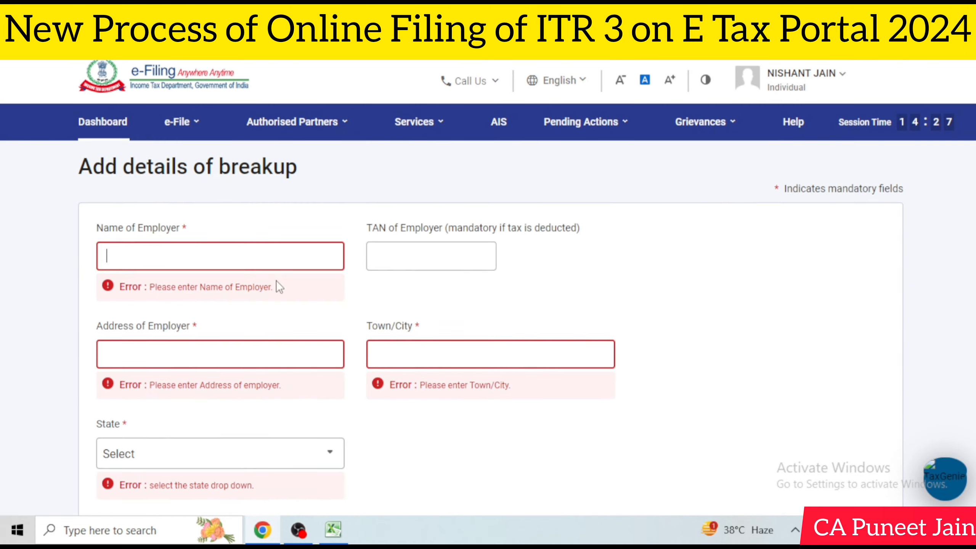
{"action": "left_click", "coordinate": [298, 531]}
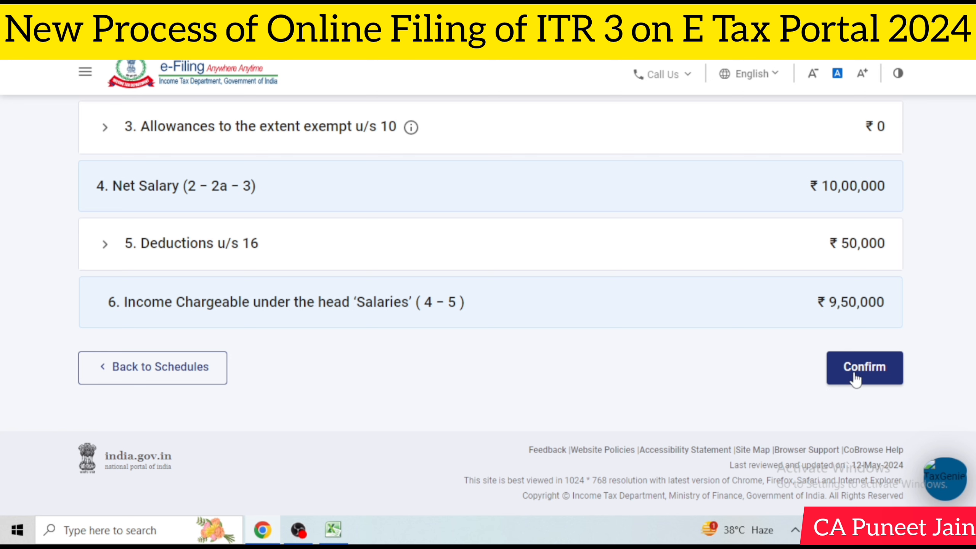
- Confirm Schedule Salary and open Schedule OS from the list of schedules
{"action": "left_click", "coordinate": [856, 379]}
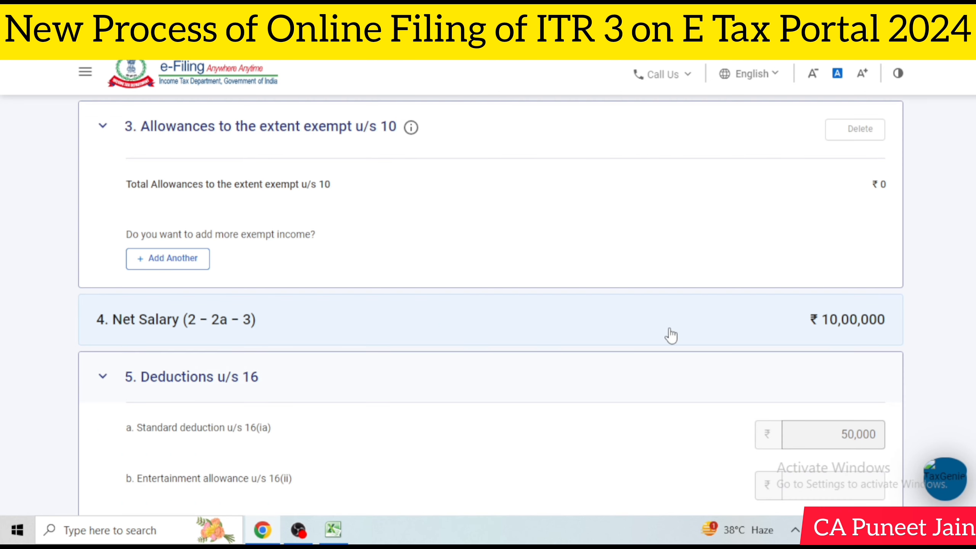
{"action": "scroll", "coordinate": [671, 335], "scroll_direction": "down", "scroll_amount": 10}
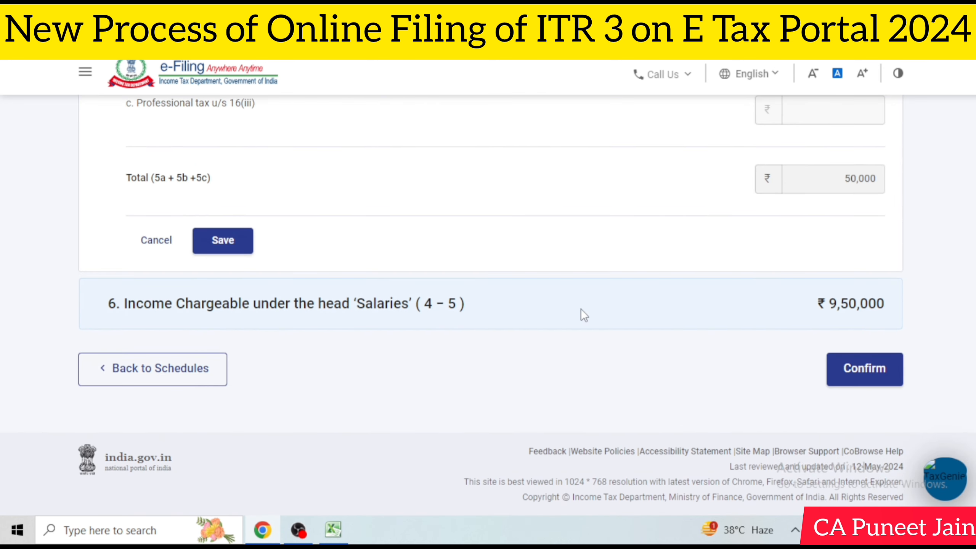
{"action": "scroll", "coordinate": [583, 317], "scroll_direction": "down", "scroll_amount": 8}
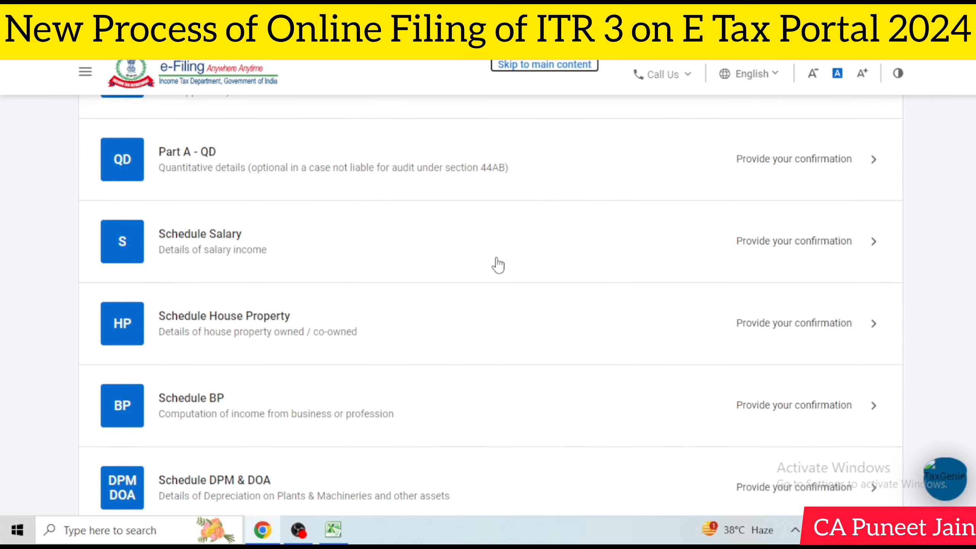
{"action": "scroll", "coordinate": [182, 250], "scroll_direction": "down", "scroll_amount": 12}
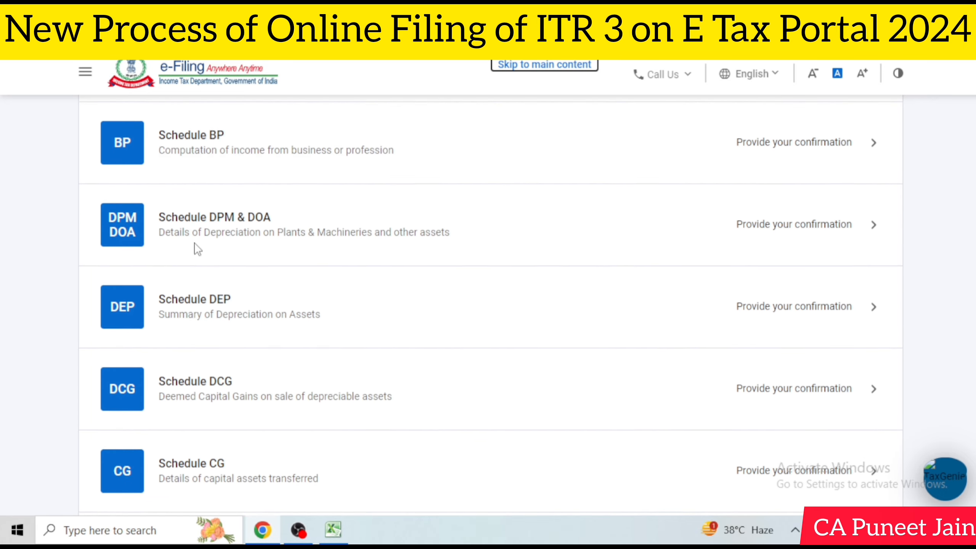
{"action": "scroll", "coordinate": [202, 251], "scroll_direction": "down", "scroll_amount": 4}
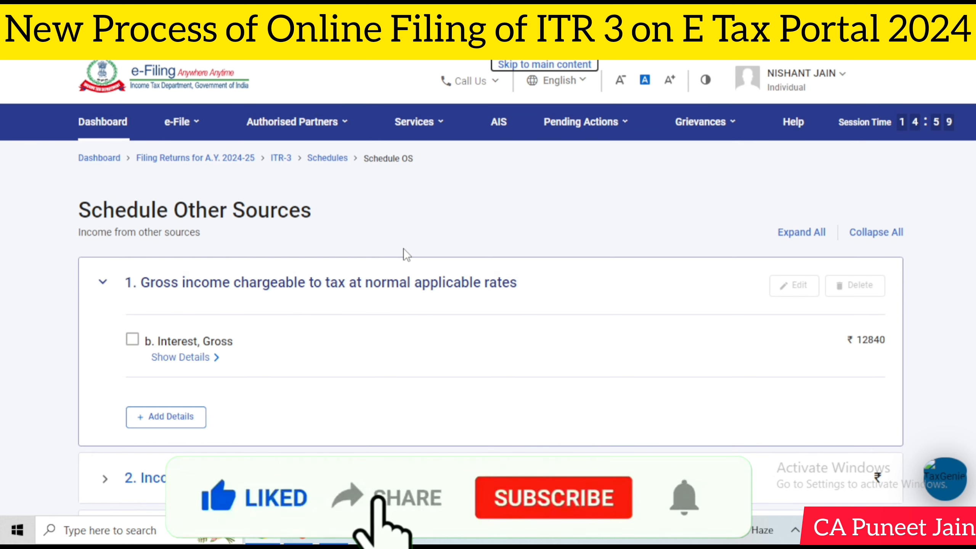
- Begin another income entry at normal applicable rates in Schedule Other Sources with "a. Dividends, Gross" as its nature
{"action": "scroll", "coordinate": [407, 250], "scroll_direction": "down", "scroll_amount": 2}
{"action": "scroll", "coordinate": [175, 271], "scroll_direction": "down", "scroll_amount": 2}
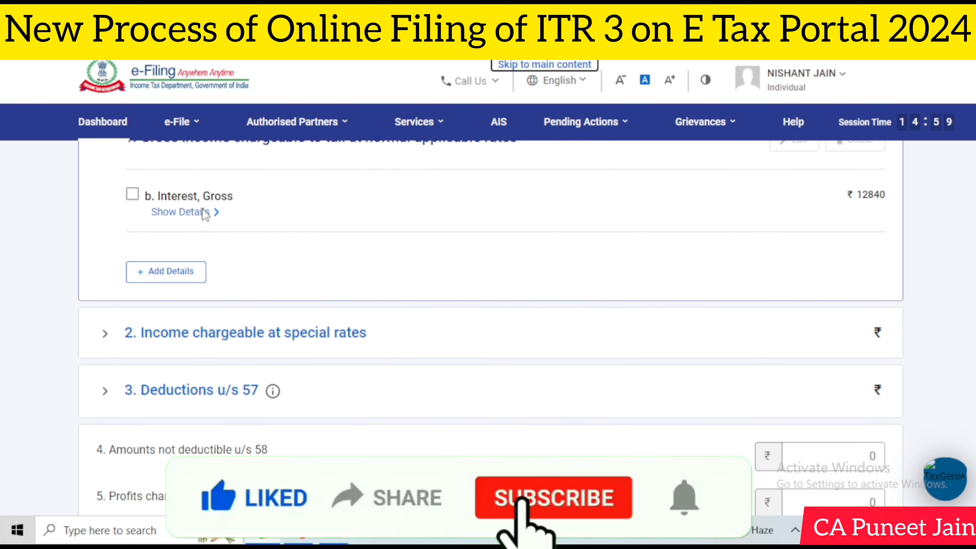
{"action": "left_click", "coordinate": [186, 277]}
{"action": "left_click", "coordinate": [182, 277]}
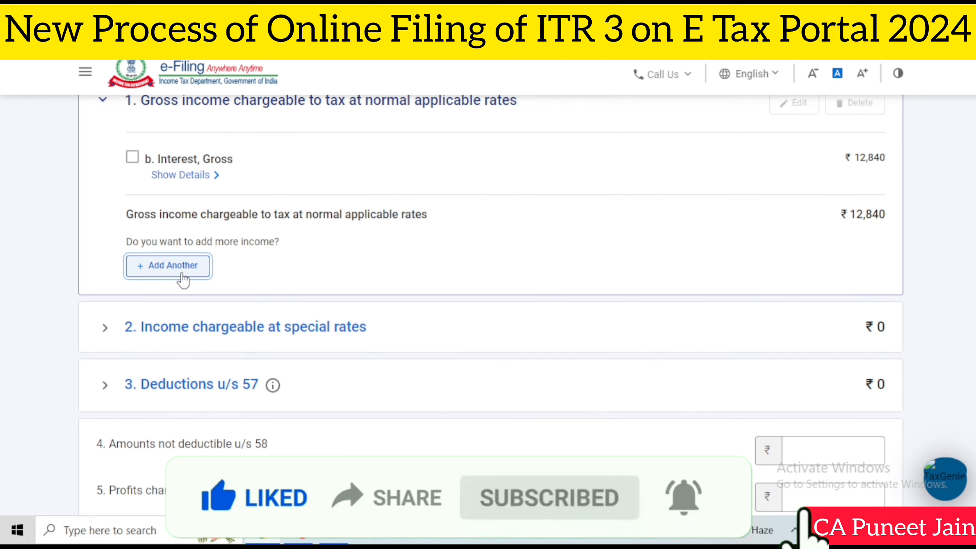
{"action": "left_click", "coordinate": [203, 340]}
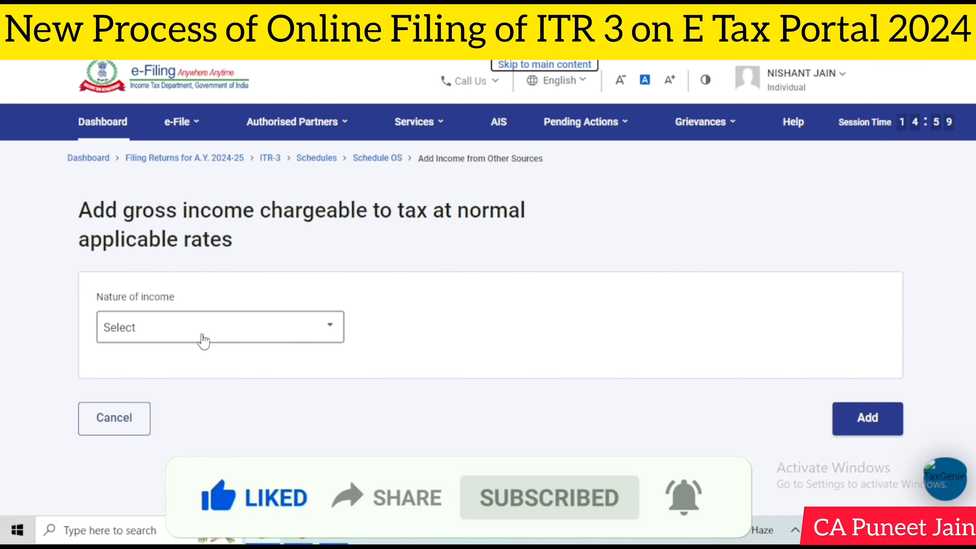
{"action": "left_click", "coordinate": [203, 395]}
{"action": "scroll", "coordinate": [389, 342], "scroll_direction": "down", "scroll_amount": 3}
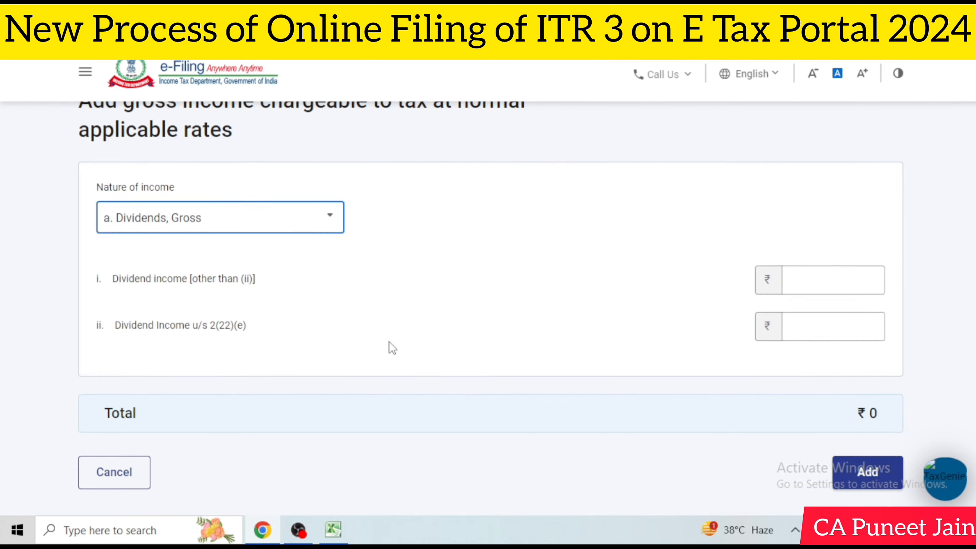
- Enter 2500 as Dividend income [other than (ii)] and add the entry to Schedule Other Sources
{"action": "left_click", "coordinate": [840, 285]}
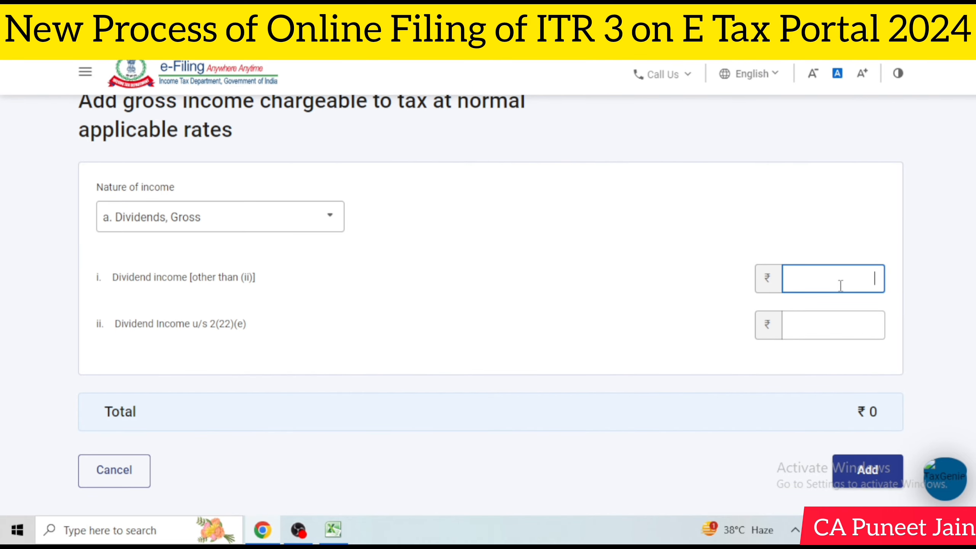
{"action": "scroll", "coordinate": [876, 386], "scroll_direction": "down", "scroll_amount": 2}
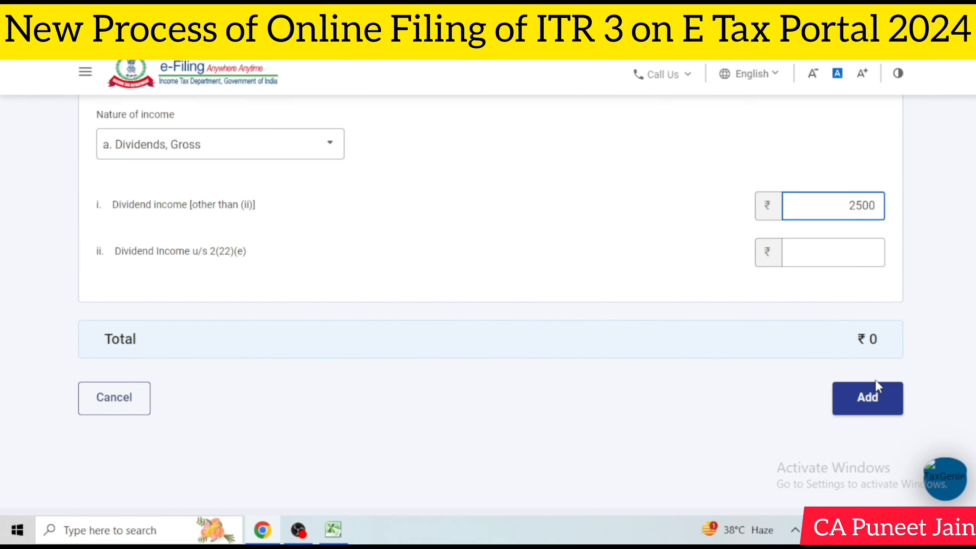
{"action": "left_click", "coordinate": [868, 404]}
{"action": "scroll", "coordinate": [825, 299], "scroll_direction": "down", "scroll_amount": 2}
{"action": "scroll", "coordinate": [825, 298], "scroll_direction": "down", "scroll_amount": 2}
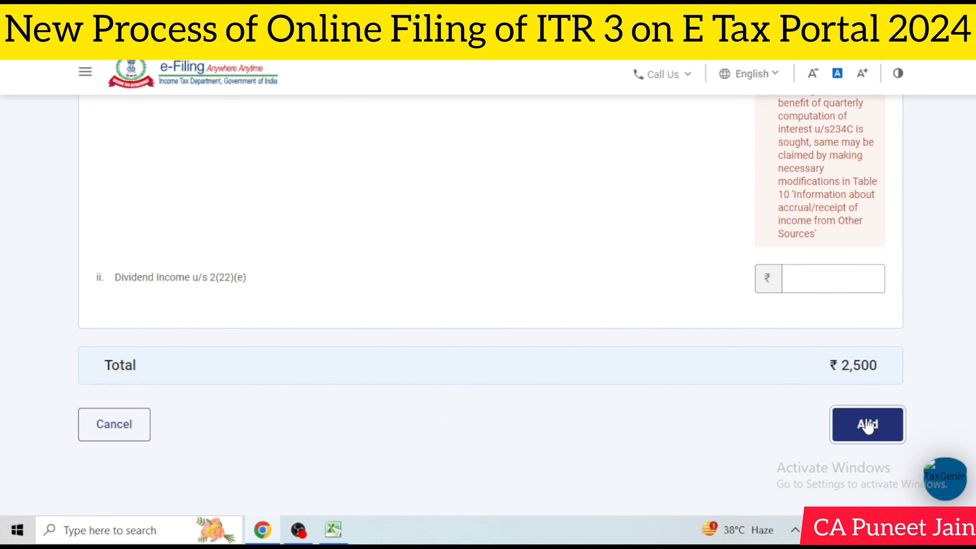
{"action": "scroll", "coordinate": [649, 306], "scroll_direction": "down", "scroll_amount": 2}
- Review the Schedule Other Sources items from the normal-rate income through the accrual/receipt information in item 10
{"action": "scroll", "coordinate": [649, 305], "scroll_direction": "down", "scroll_amount": 5}
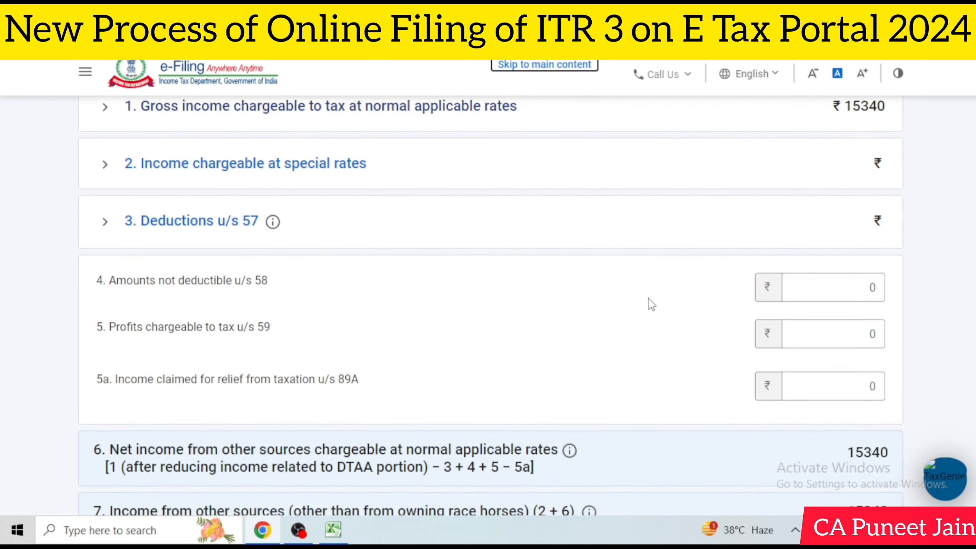
{"action": "scroll", "coordinate": [141, 274], "scroll_direction": "down", "scroll_amount": 4}
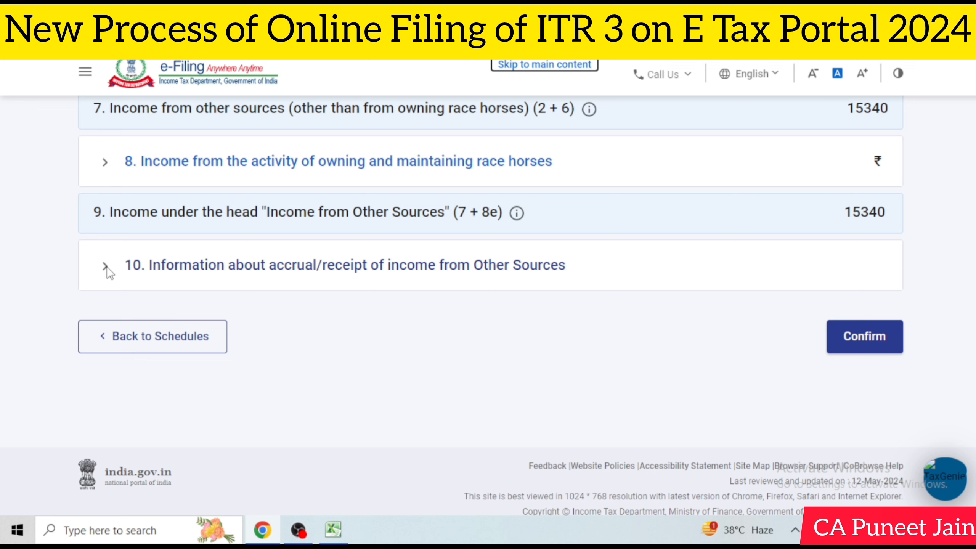
{"action": "scroll", "coordinate": [492, 279], "scroll_direction": "up", "scroll_amount": 2}
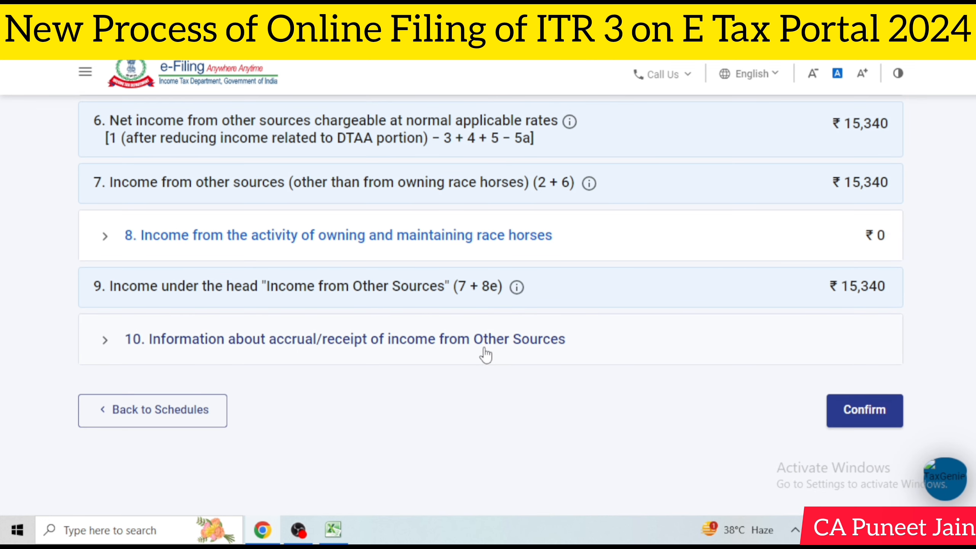
{"action": "scroll", "coordinate": [276, 348], "scroll_direction": "down", "scroll_amount": 2}
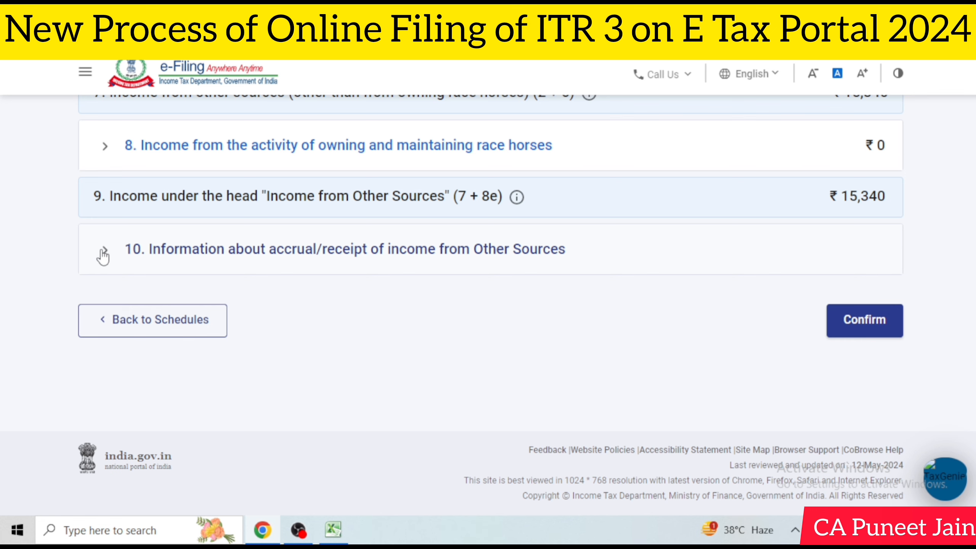
{"action": "scroll", "coordinate": [403, 286], "scroll_direction": "up", "scroll_amount": 8}
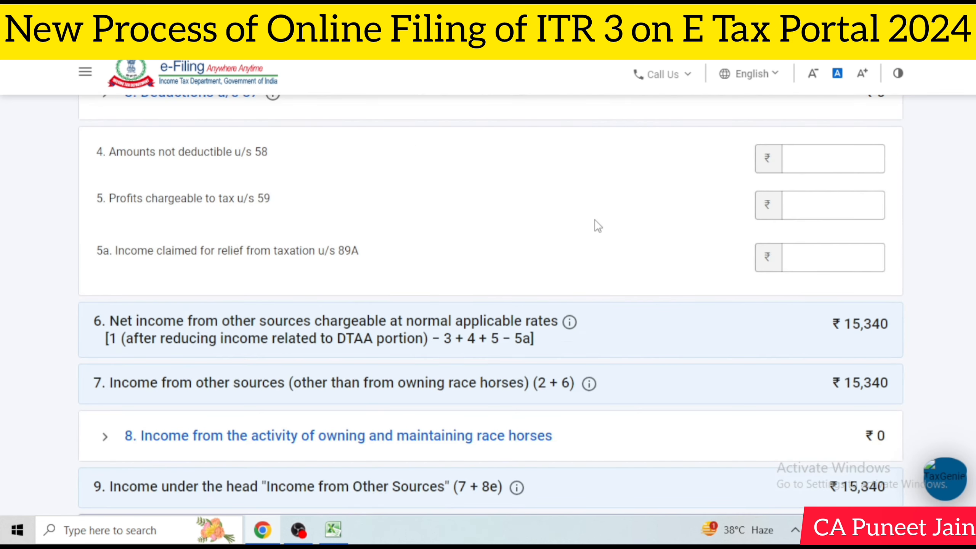
- Check the period-wise accrual/receipt information in item 10 and confirm Schedule Other Sources
{"action": "scroll", "coordinate": [479, 270], "scroll_direction": "up", "scroll_amount": 3}
{"action": "scroll", "coordinate": [635, 322], "scroll_direction": "down", "scroll_amount": 16}
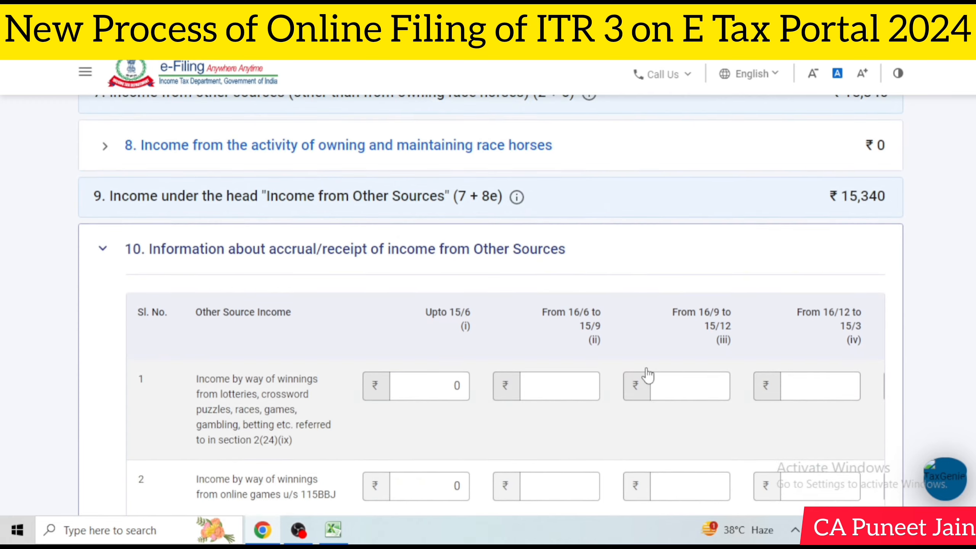
{"action": "scroll", "coordinate": [417, 327], "scroll_direction": "down", "scroll_amount": 1}
{"action": "scroll", "coordinate": [438, 271], "scroll_direction": "up", "scroll_amount": 2}
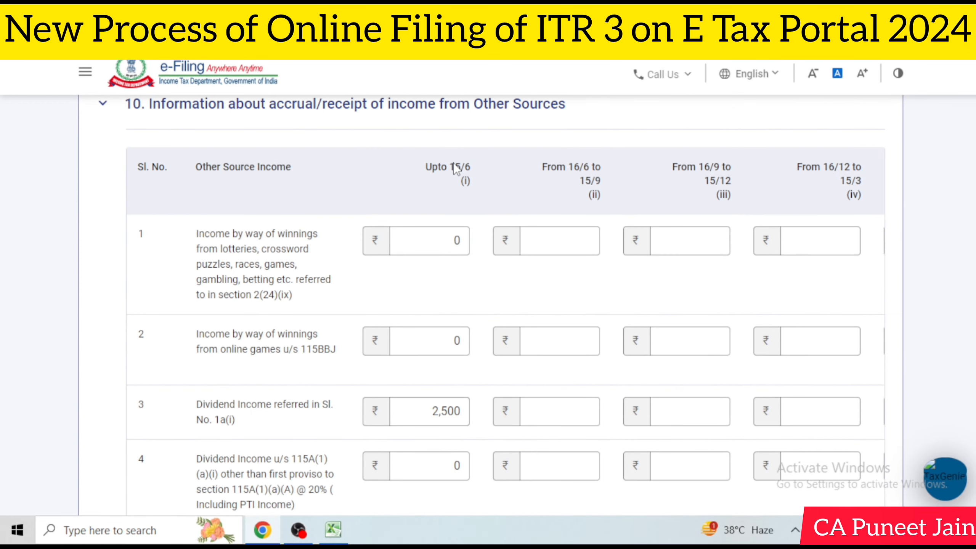
{"action": "scroll", "coordinate": [537, 356], "scroll_direction": "down", "scroll_amount": 1}
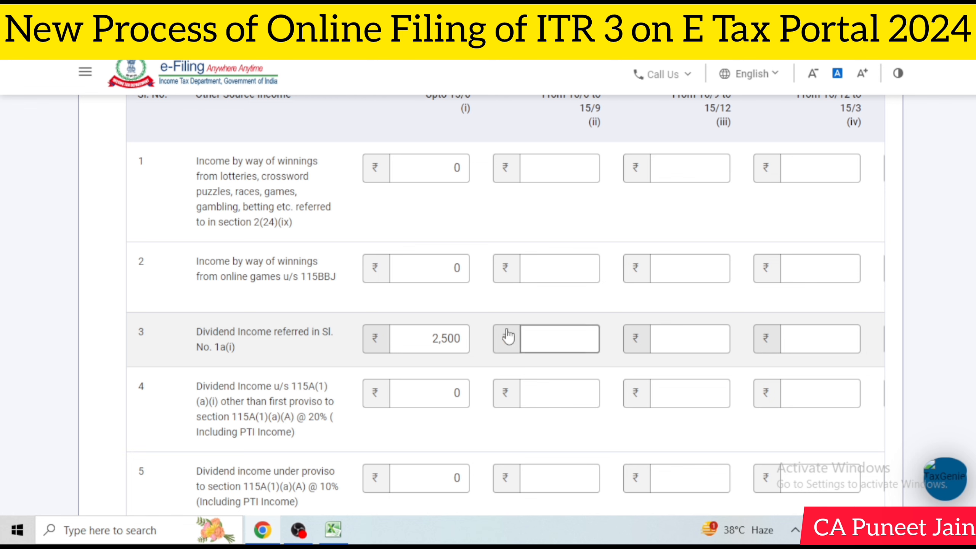
{"action": "scroll", "coordinate": [466, 324], "scroll_direction": "up", "scroll_amount": 1}
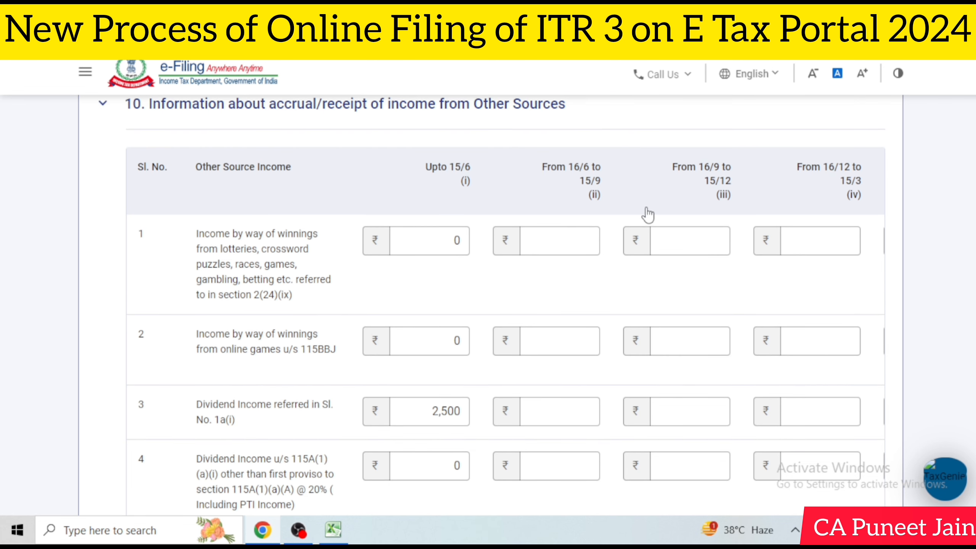
{"action": "scroll", "coordinate": [648, 214], "scroll_direction": "down", "scroll_amount": 10}
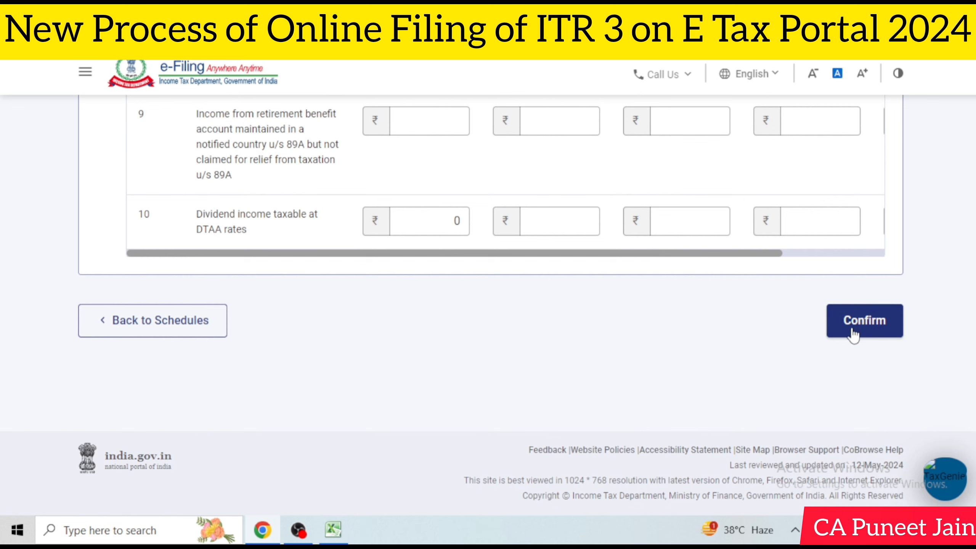
{"action": "left_click", "coordinate": [862, 325]}
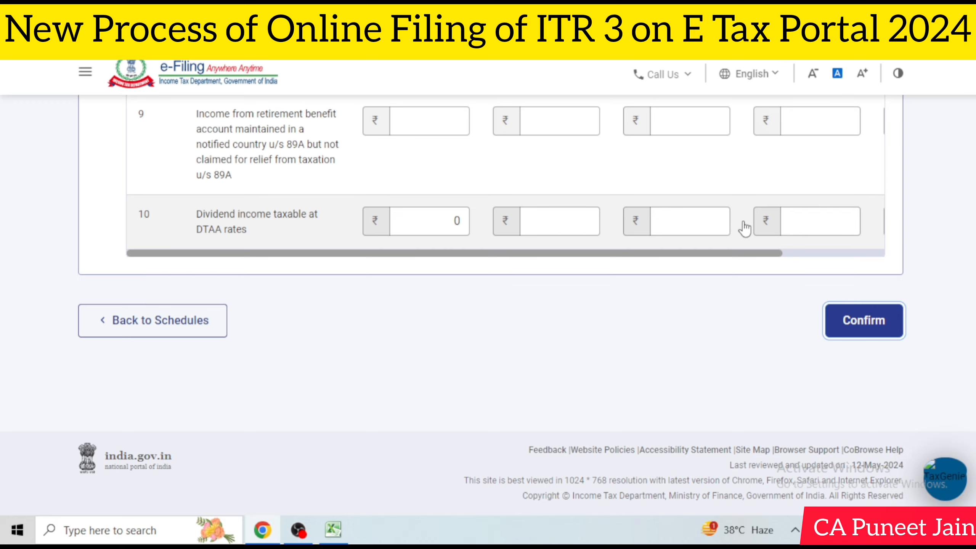
- Look through the remaining schedules after Schedule Other Sources and open Part B - TI, Computation of Total Income
{"action": "scroll", "coordinate": [755, 216], "scroll_direction": "down", "scroll_amount": 8}
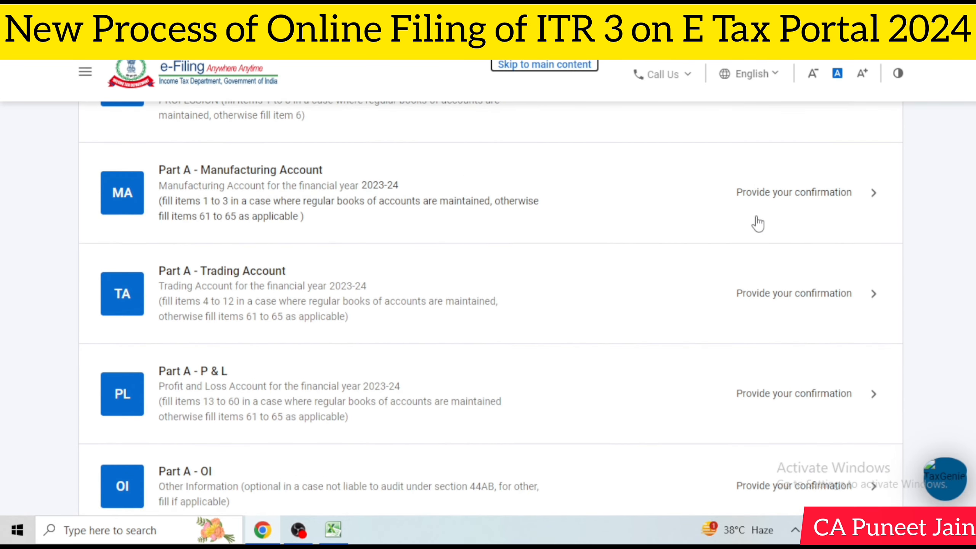
{"action": "scroll", "coordinate": [438, 271], "scroll_direction": "down", "scroll_amount": 6}
{"action": "scroll", "coordinate": [411, 277], "scroll_direction": "down", "scroll_amount": 18}
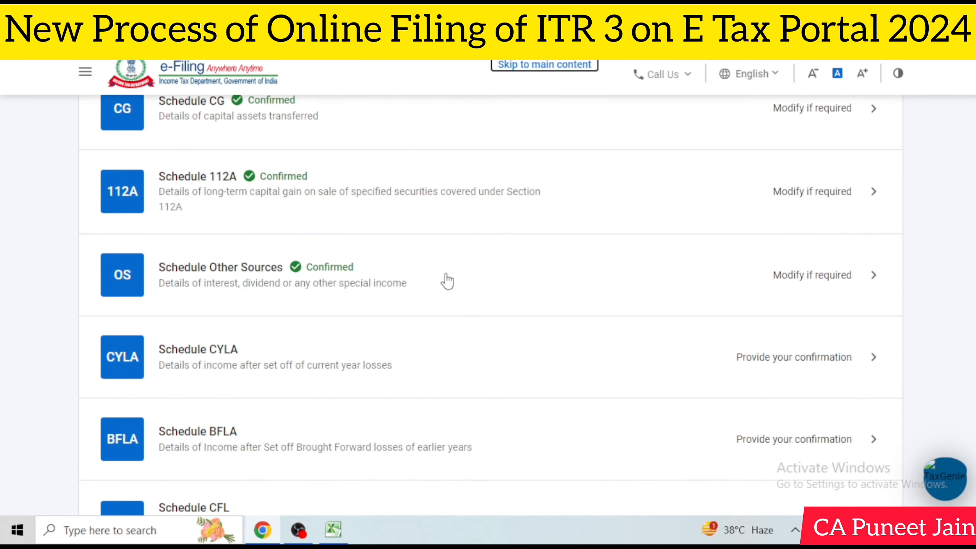
{"action": "scroll", "coordinate": [269, 308], "scroll_direction": "down", "scroll_amount": 2}
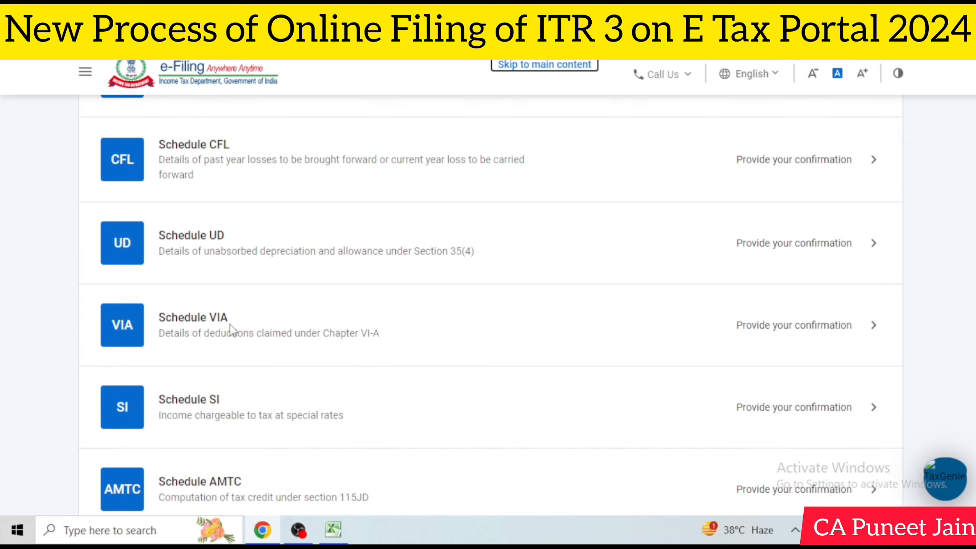
{"action": "scroll", "coordinate": [392, 304], "scroll_direction": "down", "scroll_amount": 9}
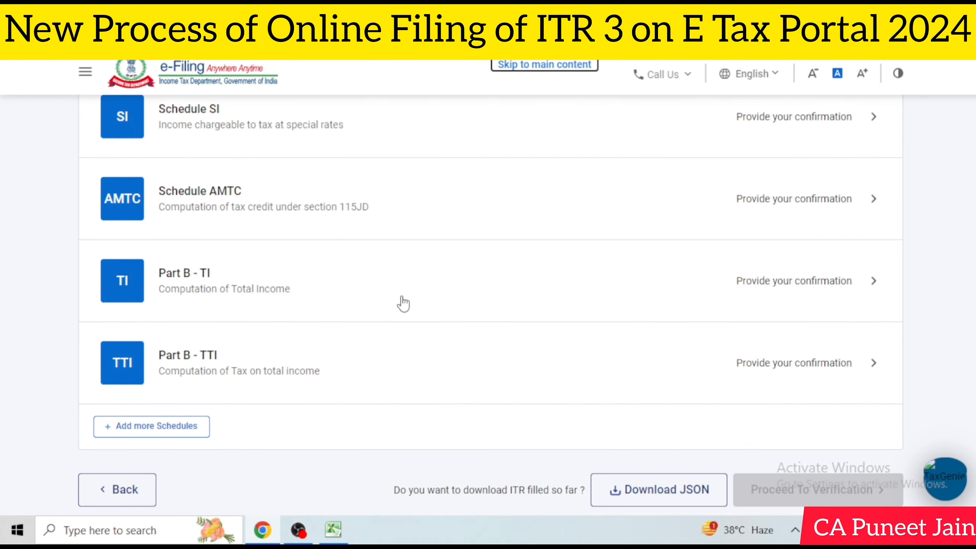
{"action": "scroll", "coordinate": [387, 260], "scroll_direction": "up", "scroll_amount": 5}
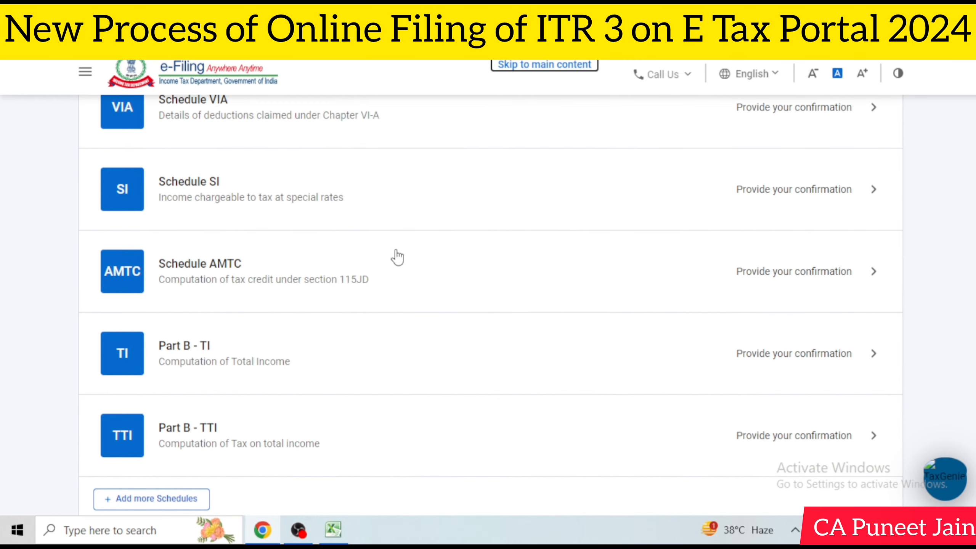
{"action": "scroll", "coordinate": [397, 257], "scroll_direction": "up", "scroll_amount": 2}
{"action": "scroll", "coordinate": [493, 245], "scroll_direction": "down", "scroll_amount": 2}
{"action": "left_click", "coordinate": [865, 376]}
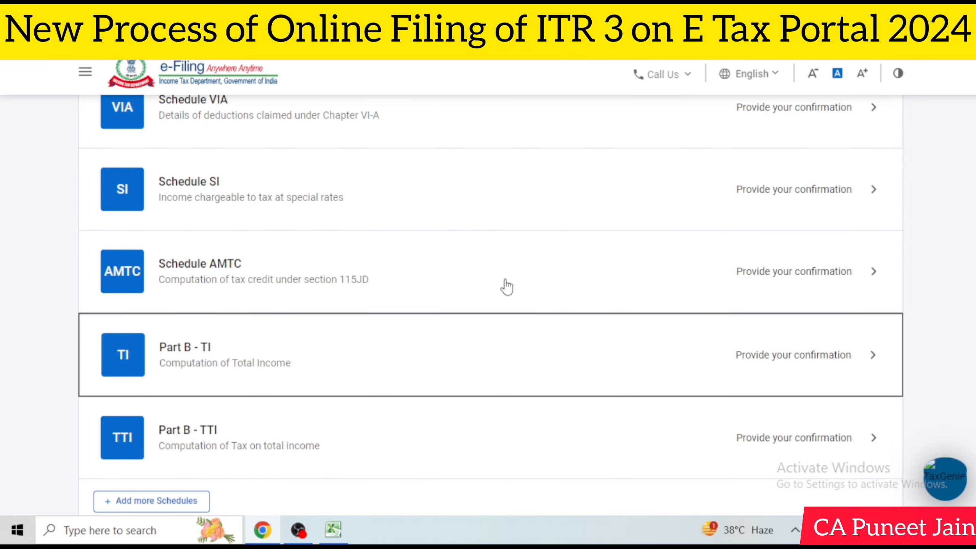
- Review the total income computation in Part B - TI from Salaries through item 19, and confirm it
{"action": "scroll", "coordinate": [507, 286], "scroll_direction": "down", "scroll_amount": 4}
{"action": "left_click", "coordinate": [767, 227]}
{"action": "scroll", "coordinate": [845, 218], "scroll_direction": "down", "scroll_amount": 4}
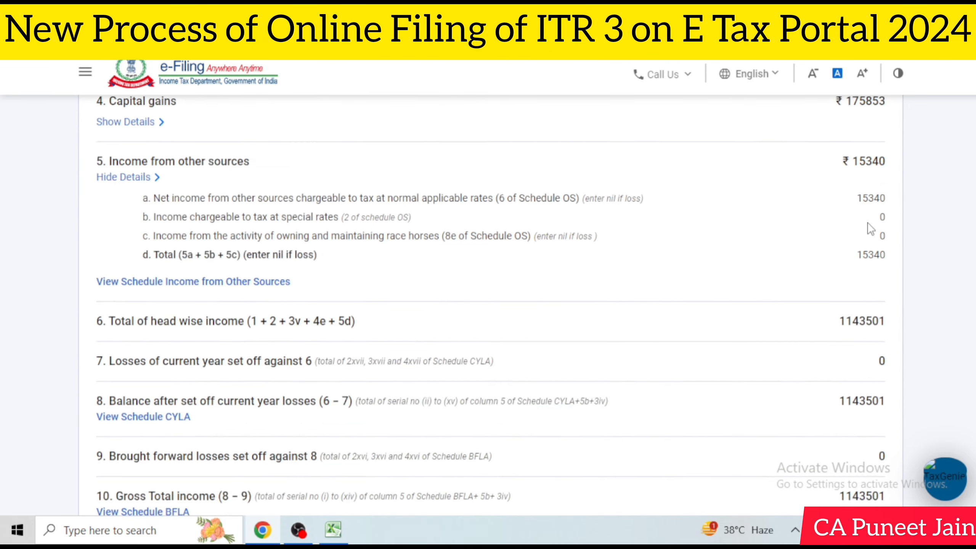
{"action": "scroll", "coordinate": [870, 229], "scroll_direction": "down", "scroll_amount": 10}
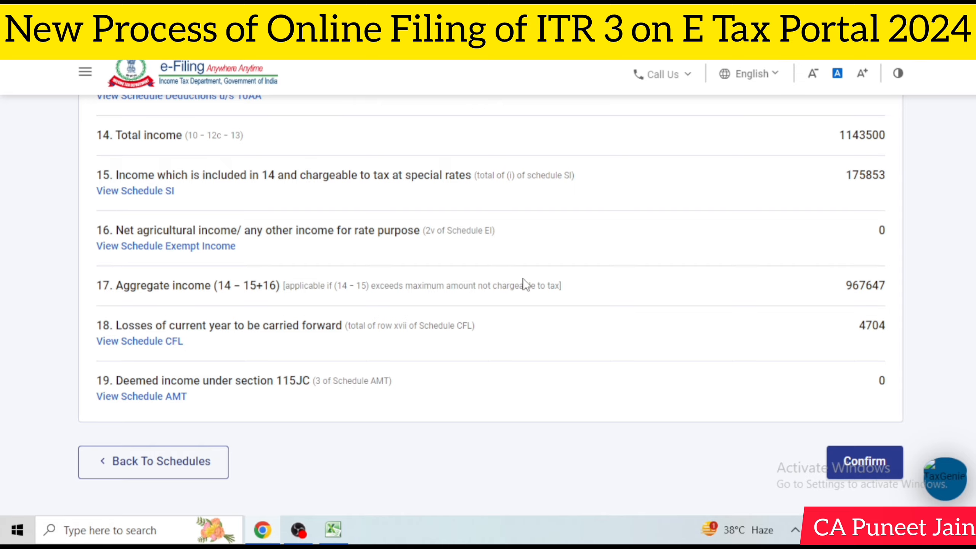
{"action": "scroll", "coordinate": [789, 279], "scroll_direction": "up", "scroll_amount": 15}
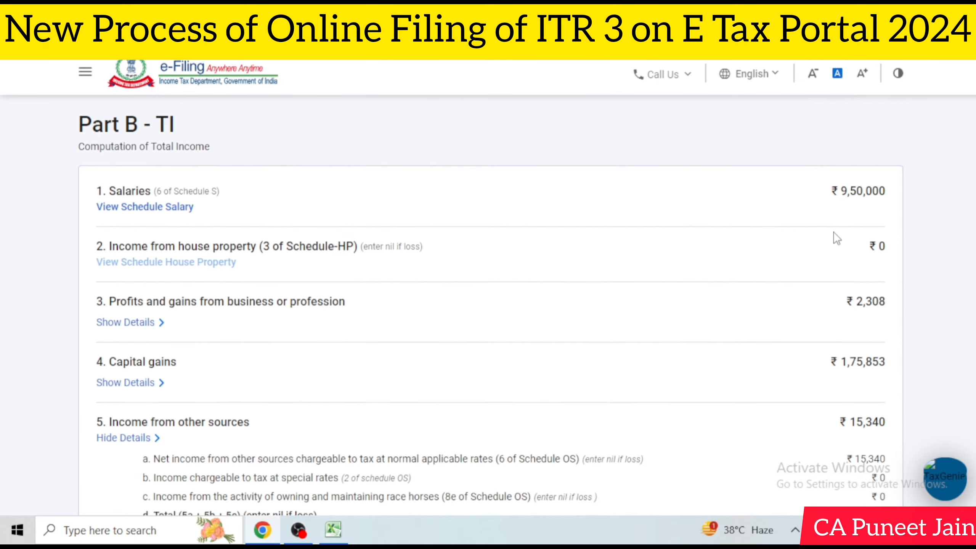
{"action": "scroll", "coordinate": [834, 241], "scroll_direction": "up", "scroll_amount": 2}
{"action": "scroll", "coordinate": [841, 235], "scroll_direction": "down", "scroll_amount": 8}
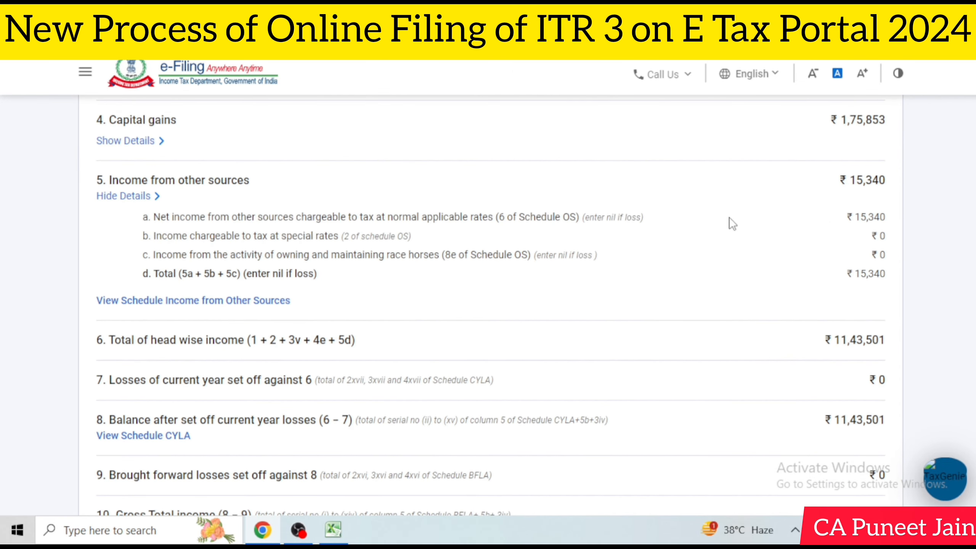
{"action": "scroll", "coordinate": [800, 215], "scroll_direction": "down", "scroll_amount": 2}
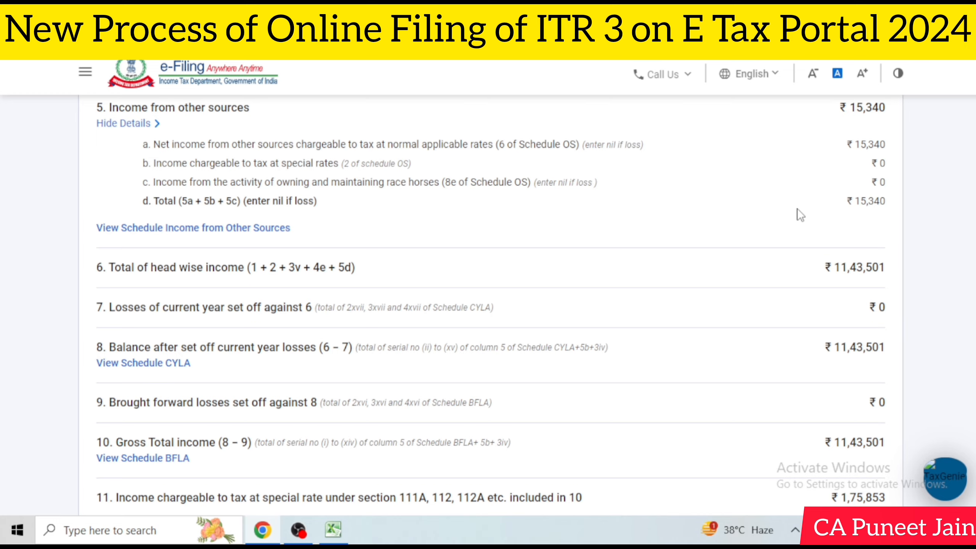
{"action": "scroll", "coordinate": [801, 214], "scroll_direction": "down", "scroll_amount": 6}
{"action": "scroll", "coordinate": [800, 214], "scroll_direction": "down", "scroll_amount": 11}
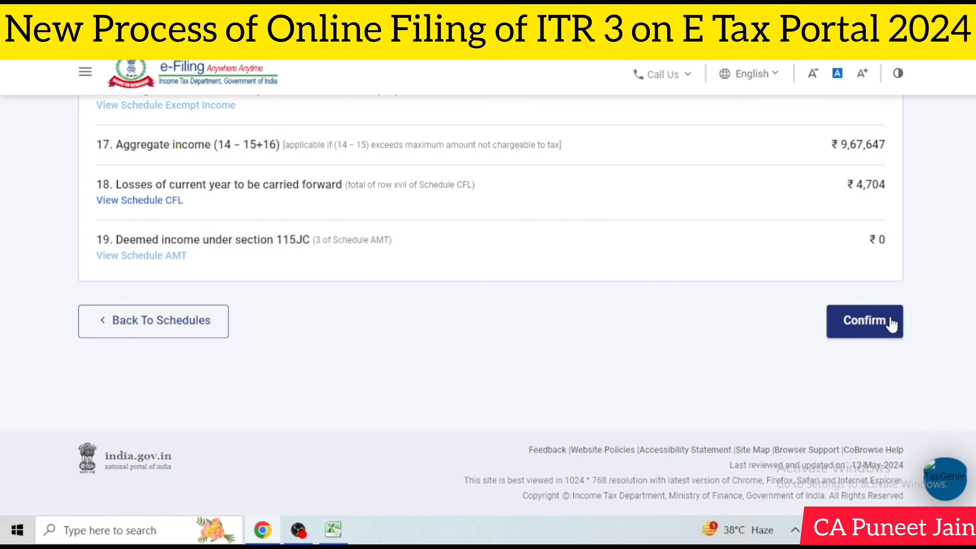
{"action": "left_click", "coordinate": [865, 321]}
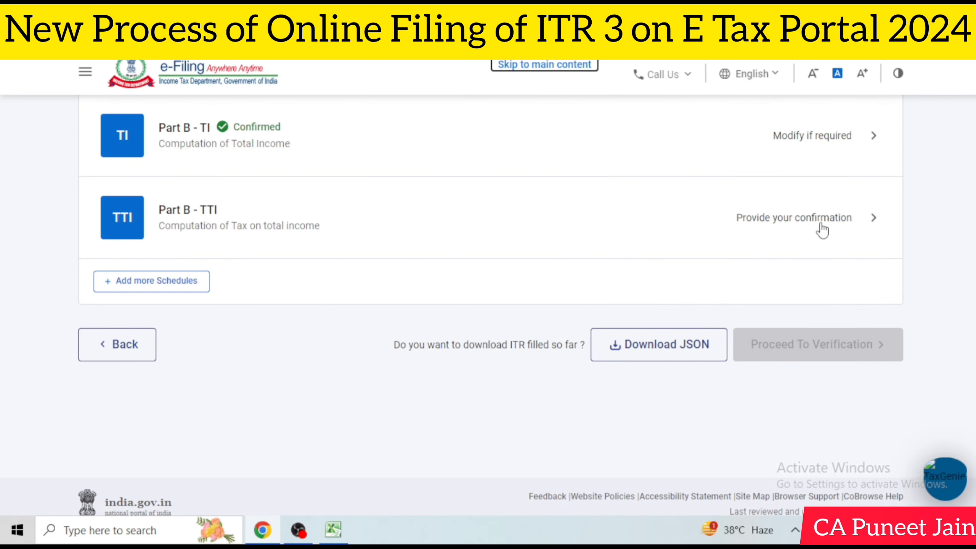
- Open Part B - TTI and review the tax liability, the amount payable or refund, the foreign asset declaration and the payment options
{"action": "left_click", "coordinate": [821, 224]}
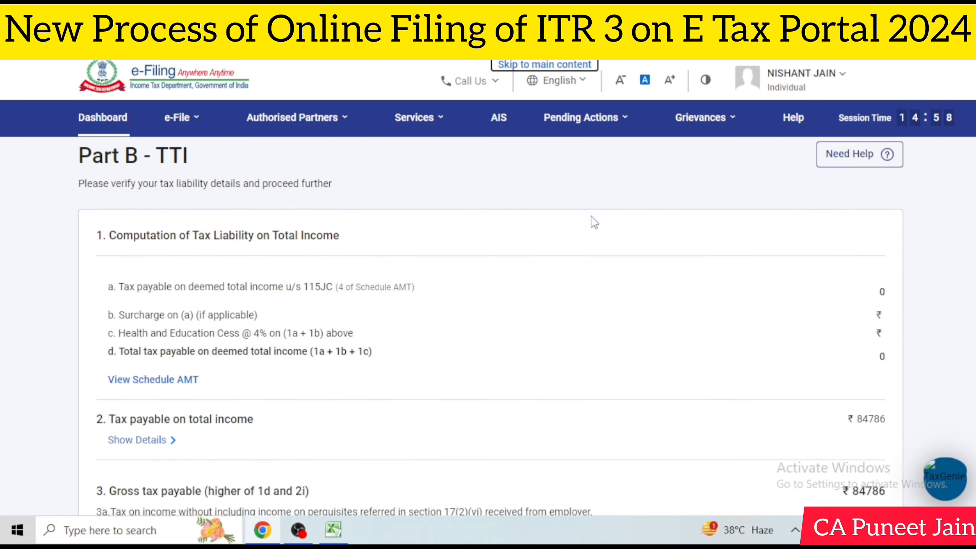
{"action": "scroll", "coordinate": [590, 220], "scroll_direction": "down", "scroll_amount": 10}
{"action": "scroll", "coordinate": [744, 220], "scroll_direction": "down", "scroll_amount": 10}
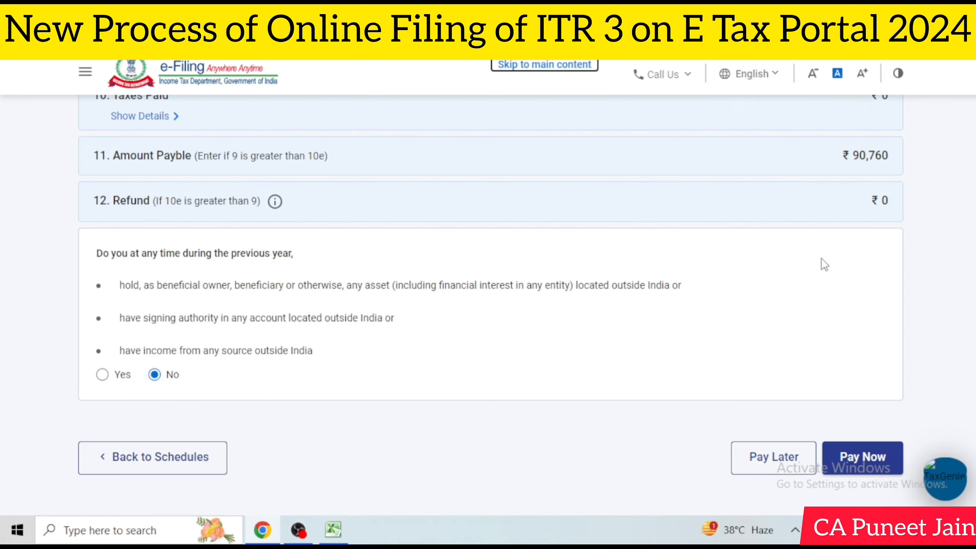
{"action": "scroll", "coordinate": [688, 269], "scroll_direction": "up", "scroll_amount": 6}
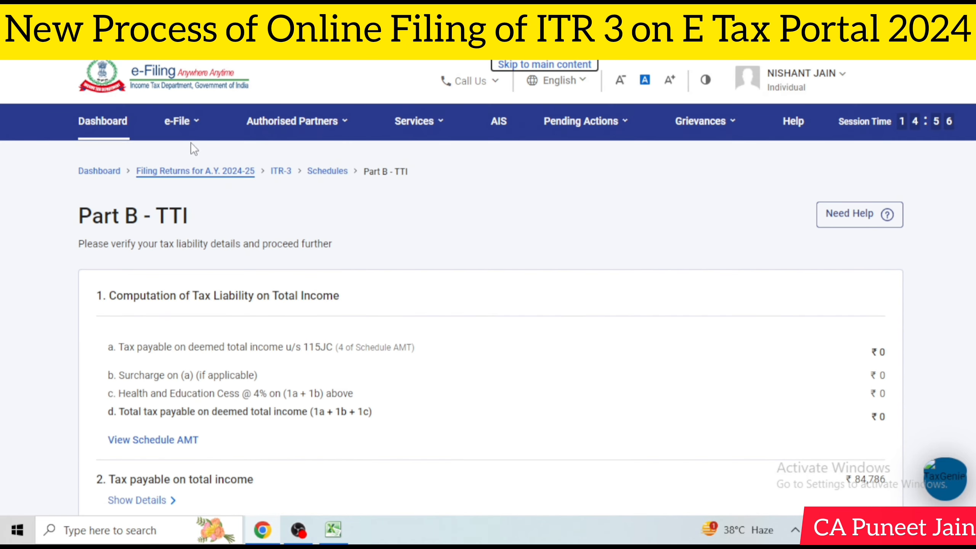
{"action": "mouse_move", "coordinate": [188, 128]}
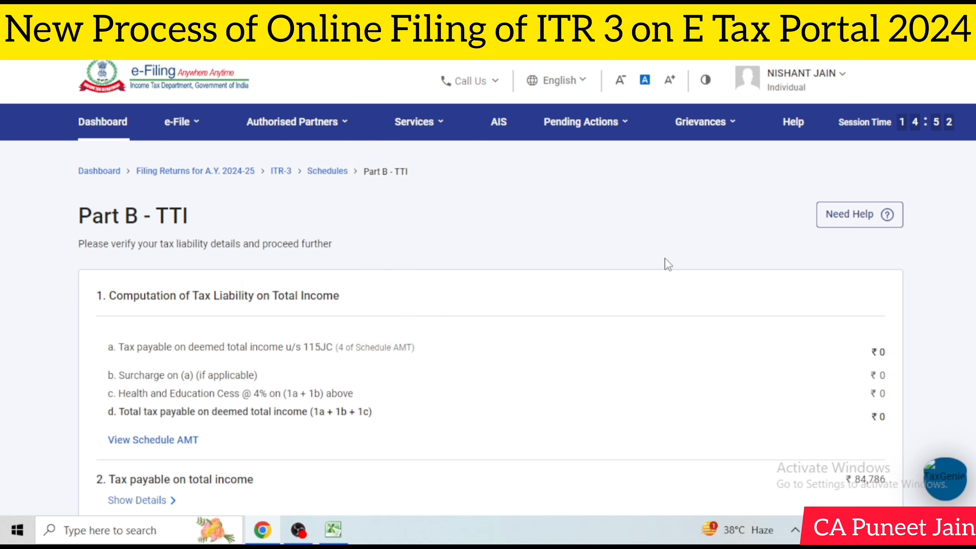
{"action": "scroll", "coordinate": [668, 265], "scroll_direction": "down", "scroll_amount": 15}
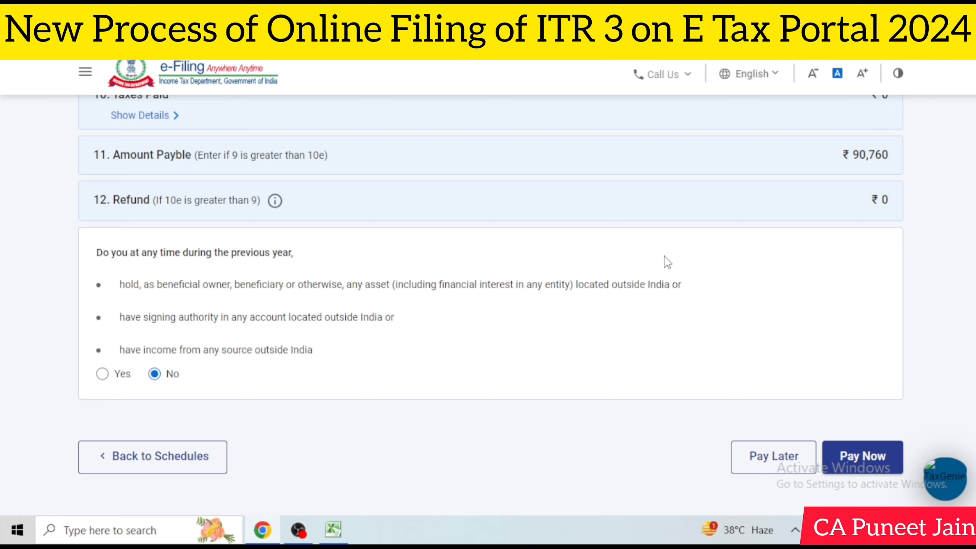
{"action": "scroll", "coordinate": [673, 255], "scroll_direction": "down", "scroll_amount": 2}
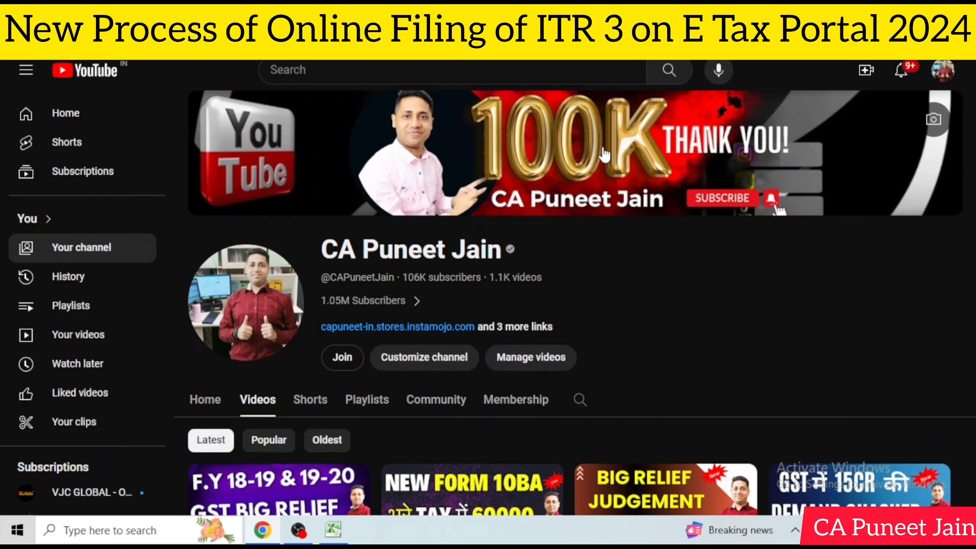
{"action": "scroll", "coordinate": [795, 187], "scroll_direction": "down", "scroll_amount": 5}
{"action": "scroll", "coordinate": [841, 166], "scroll_direction": "up", "scroll_amount": 2}
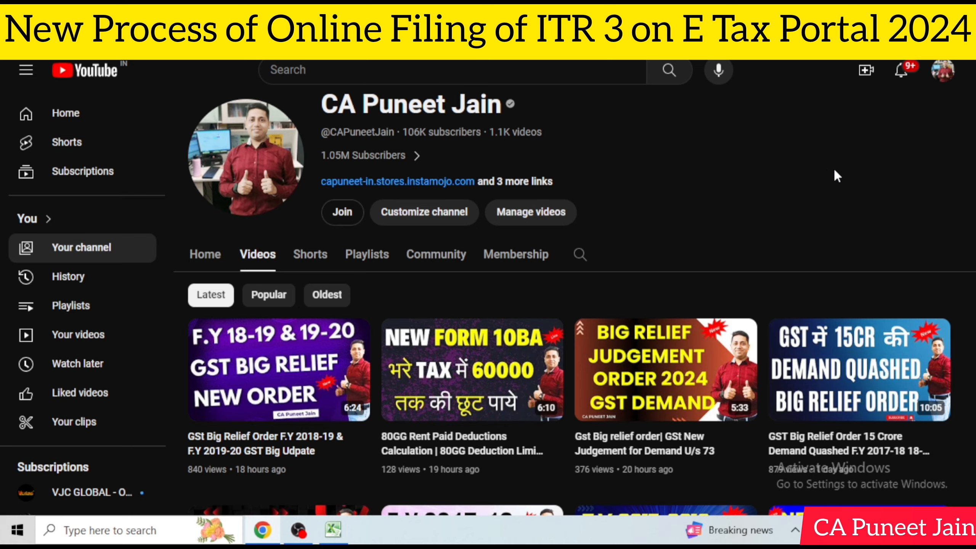
{"action": "scroll", "coordinate": [834, 172], "scroll_direction": "down", "scroll_amount": 5}
{"action": "scroll", "coordinate": [582, 319], "scroll_direction": "down", "scroll_amount": 3}
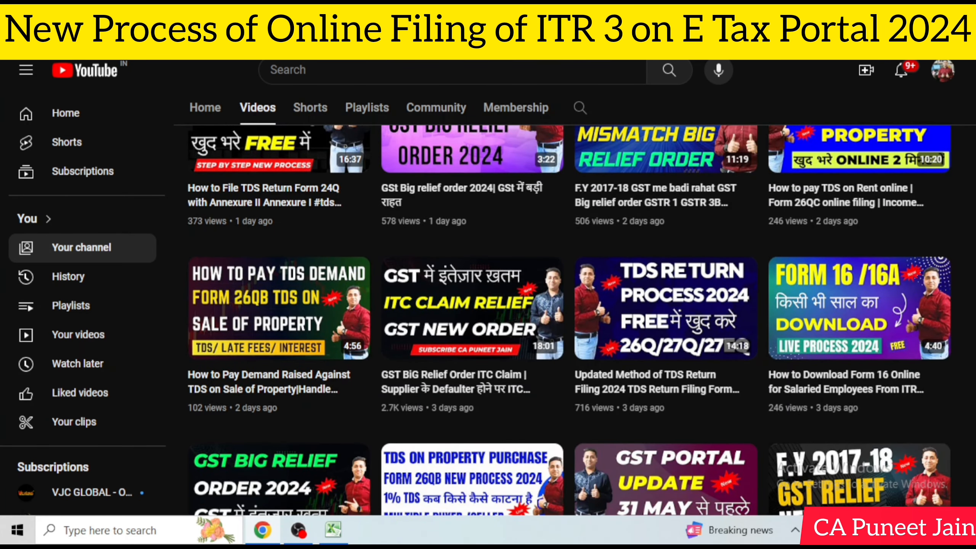
{"action": "scroll", "coordinate": [569, 320], "scroll_direction": "down", "scroll_amount": 3}
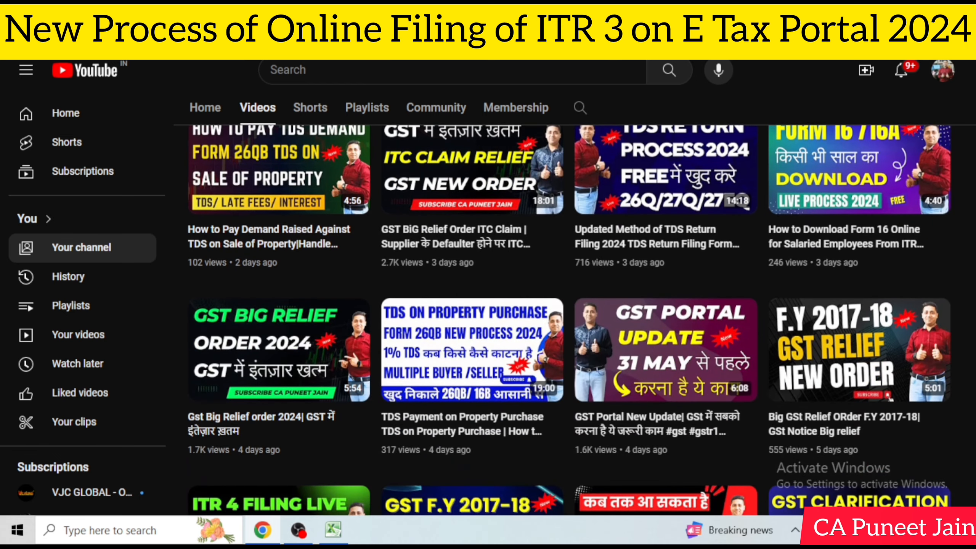